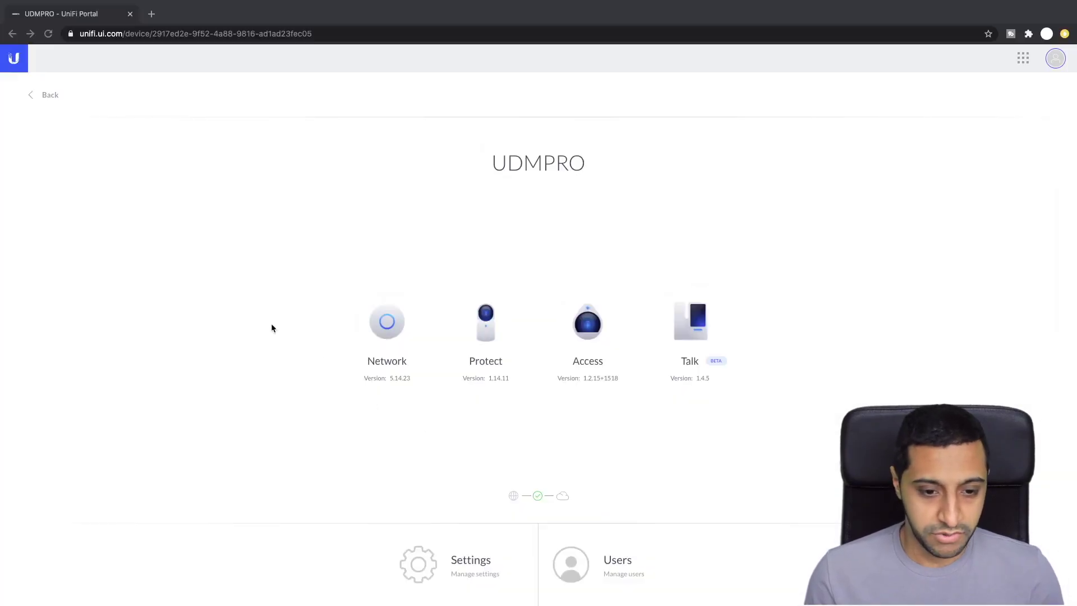
Launch the Network application and view the four devices: Dream Machine Pro, 24-port PoE switch, two AP-AC-Pros
click(387, 324)
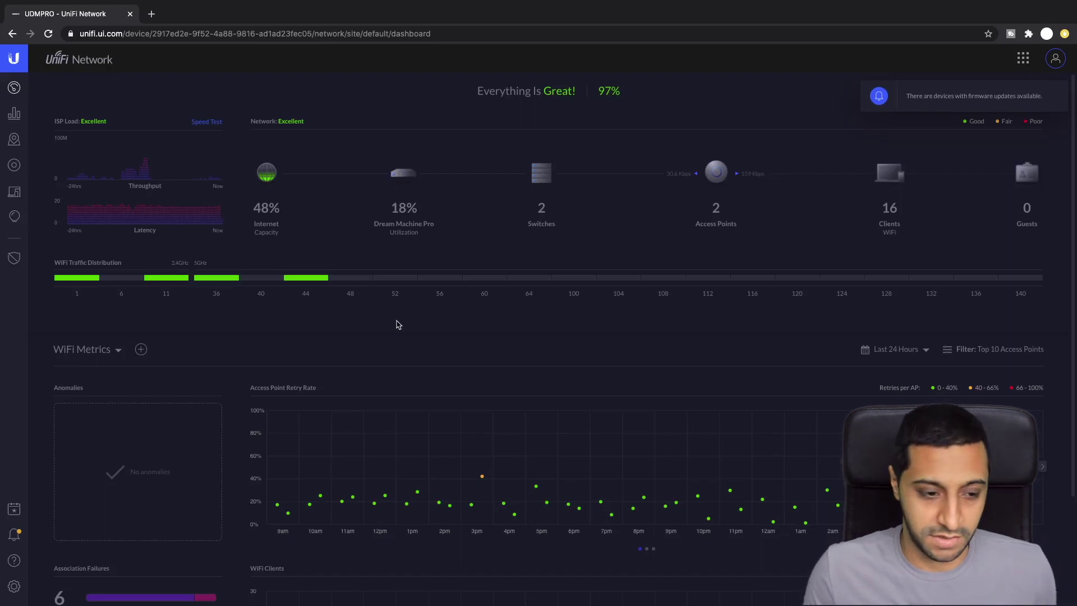
click(16, 171)
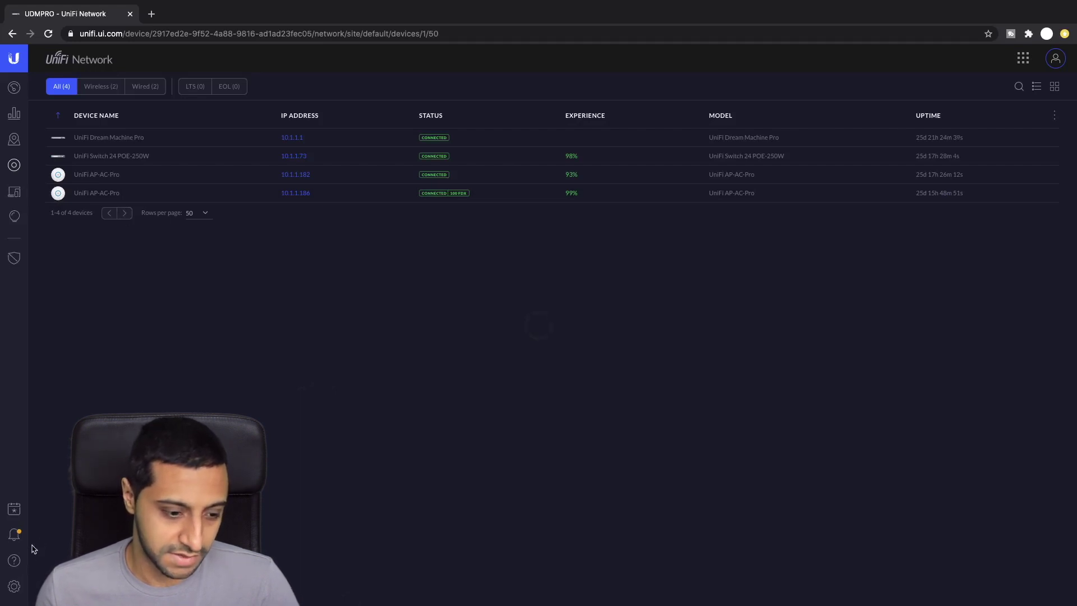
Show the Advanced Wi-Fi settings, where Uplink Connectivity Monitor and element adoption are enabled
click(13, 585)
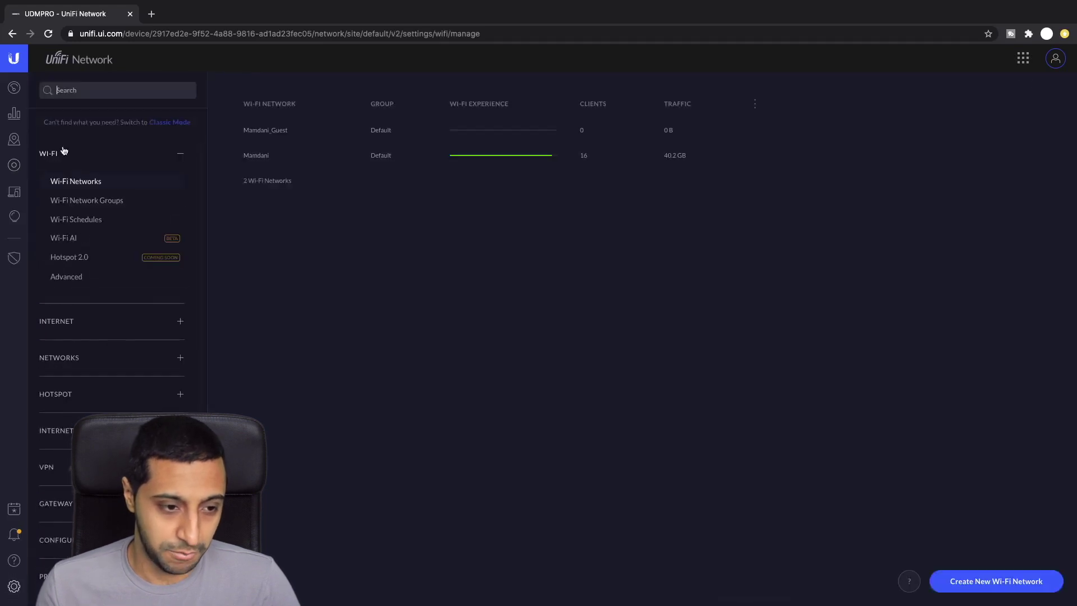
click(80, 280)
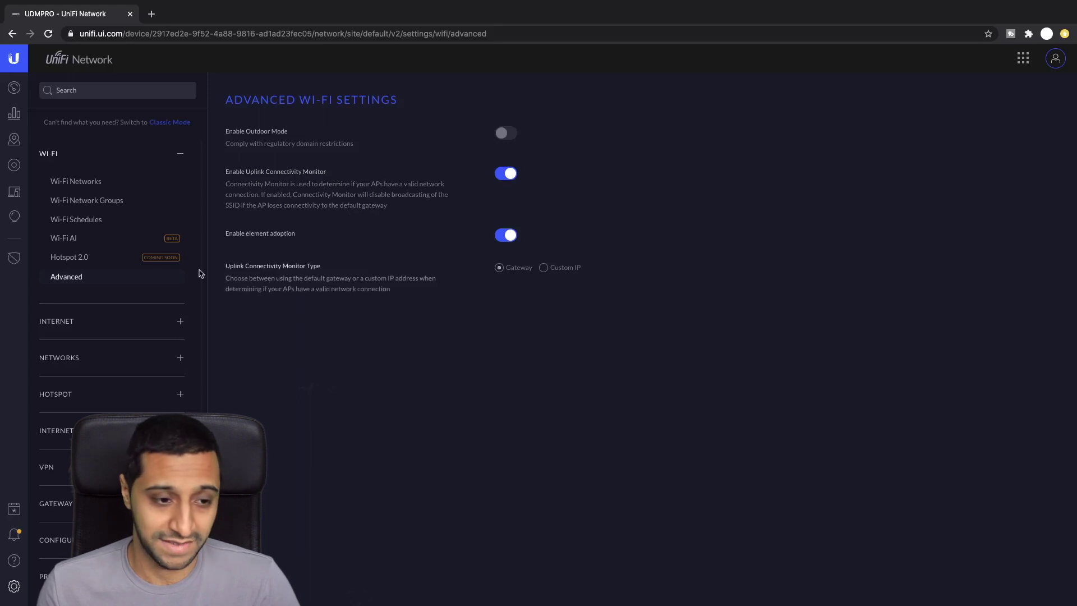
Enable 'Allow meshing to another access point' on an AP-AC-Pro's wireless uplinks and apply it
click(12, 170)
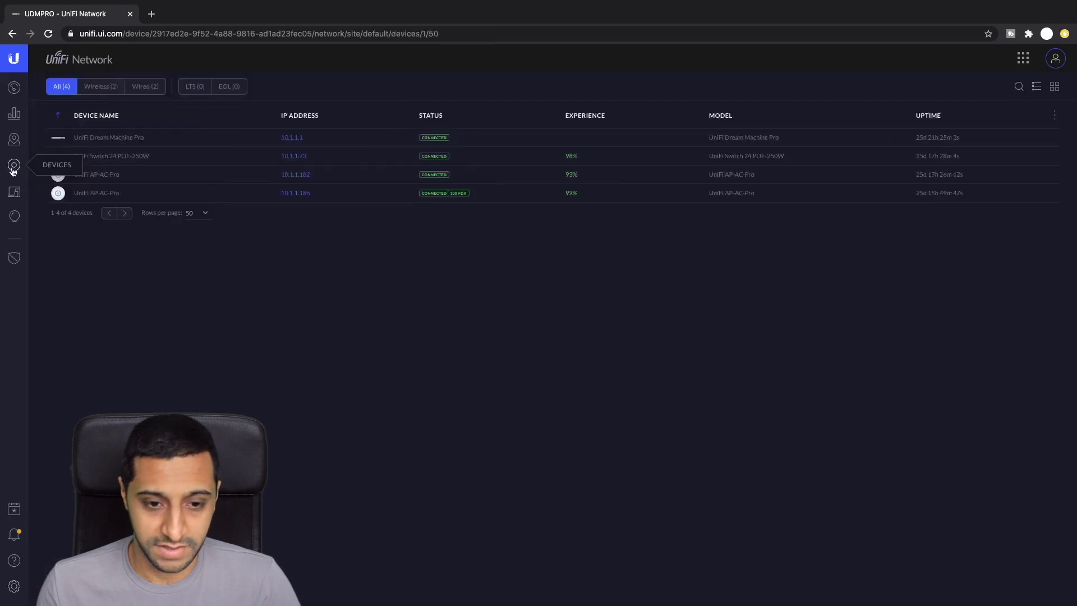
click(98, 175)
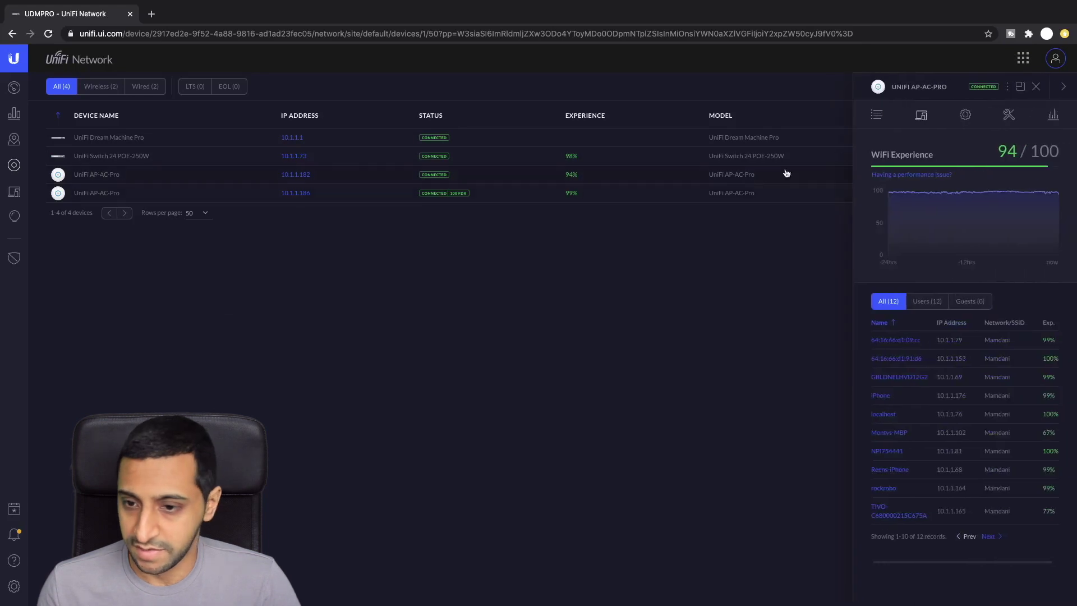
click(965, 115)
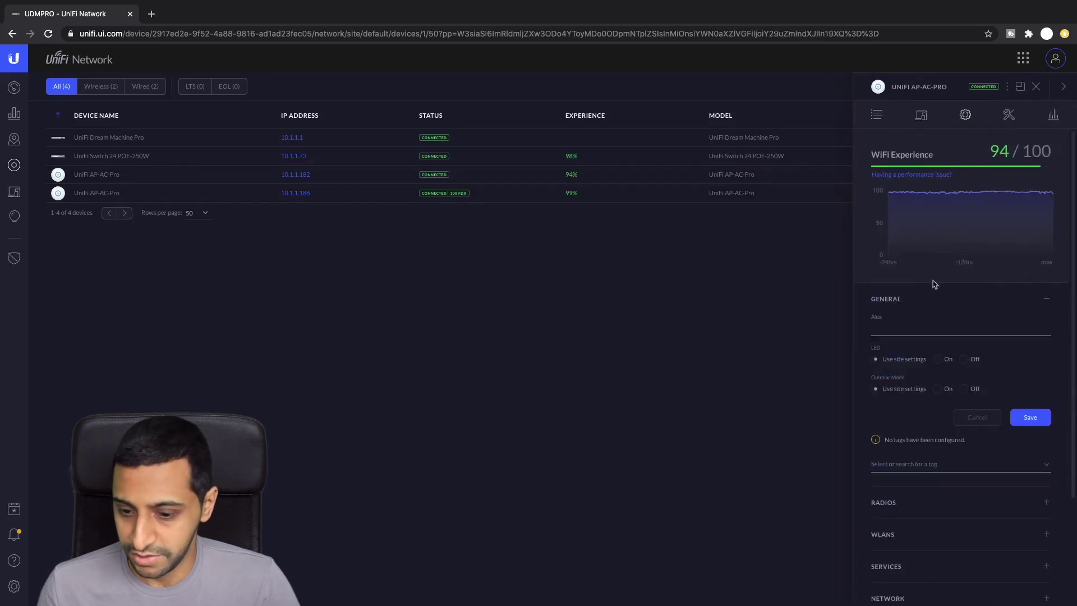
scroll(925, 393, down, 3)
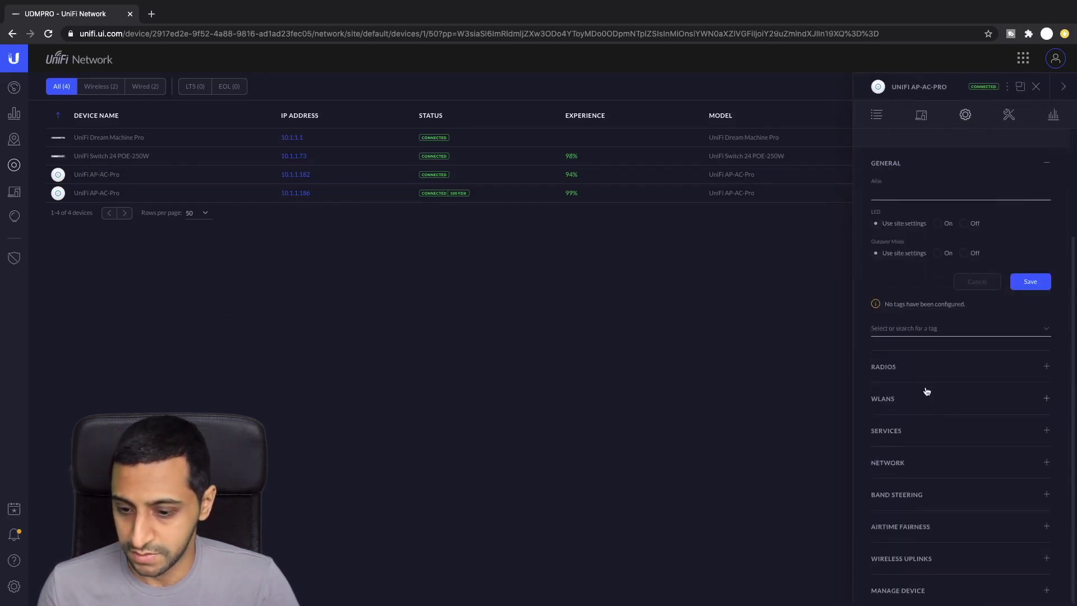
click(930, 558)
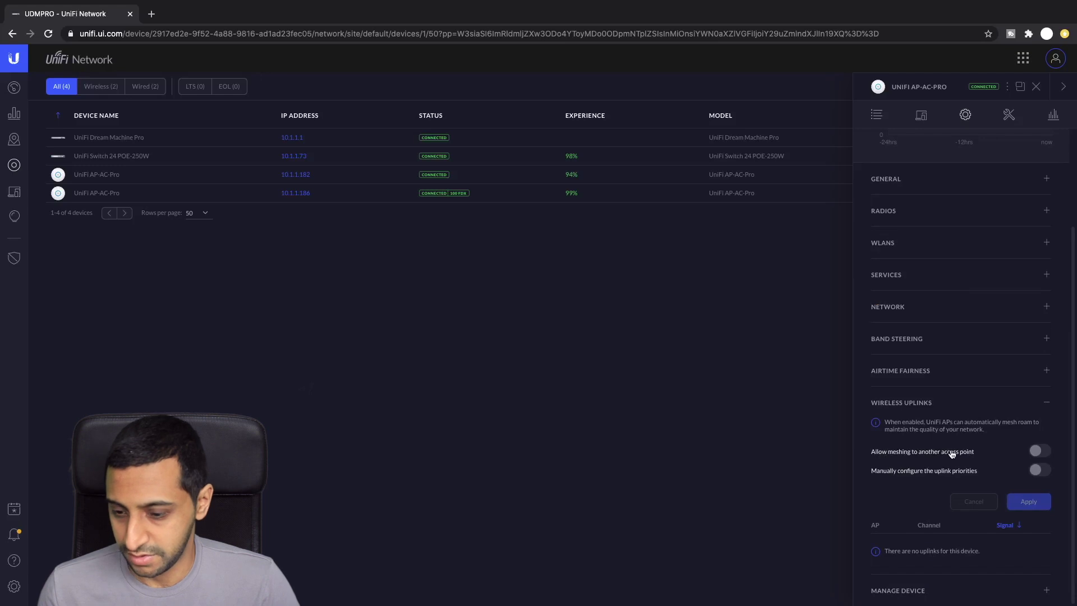
click(1044, 452)
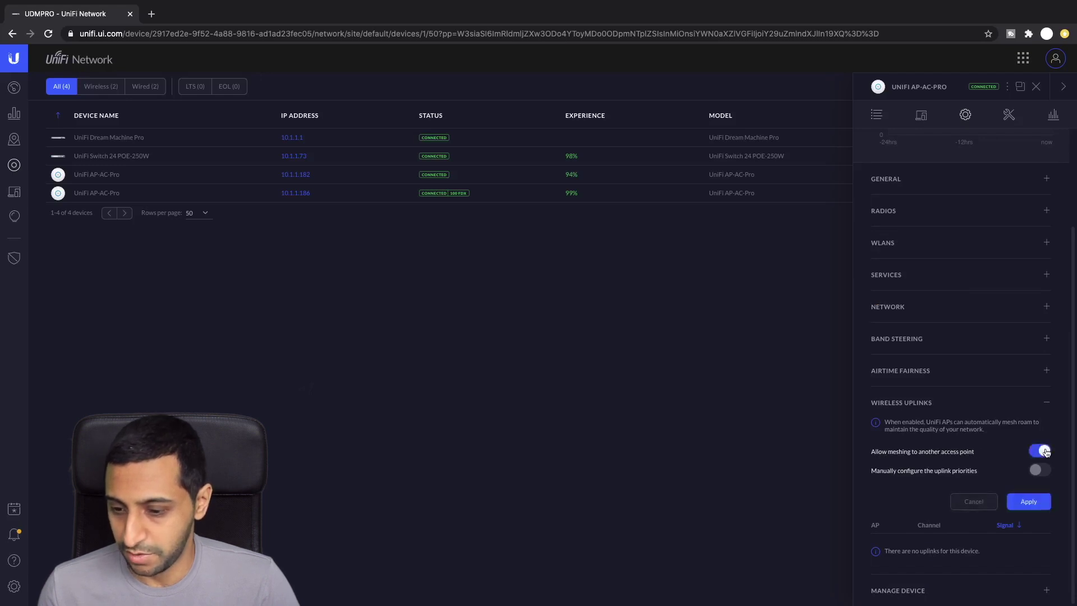
click(1026, 511)
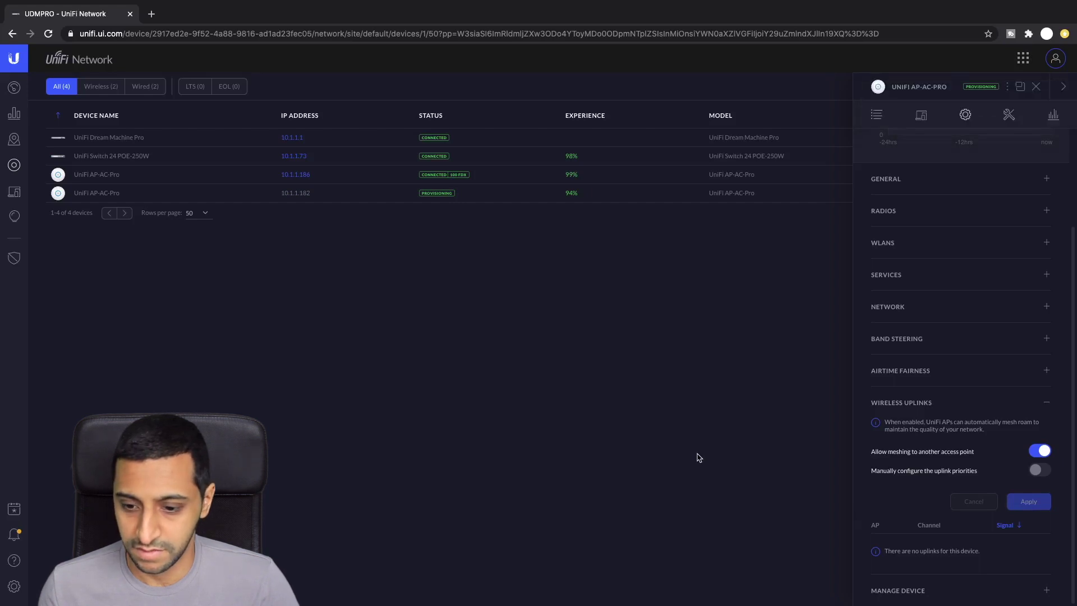
key(Escape)
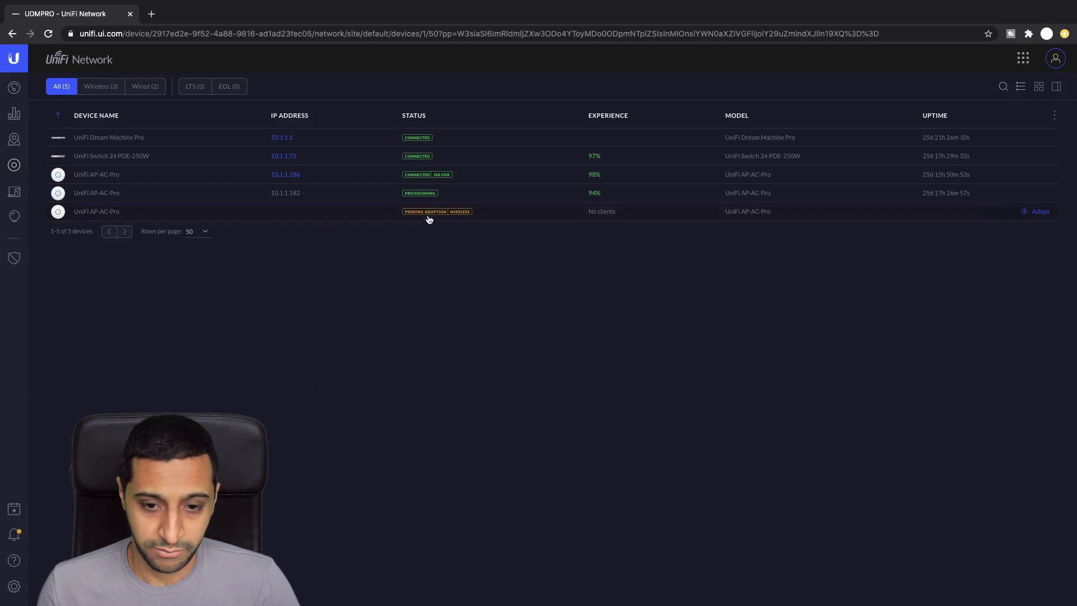
Adopt the pending AP-AC-Pro so it connects wirelessly at 10.1.1.62, dismissing the error notice
click(245, 215)
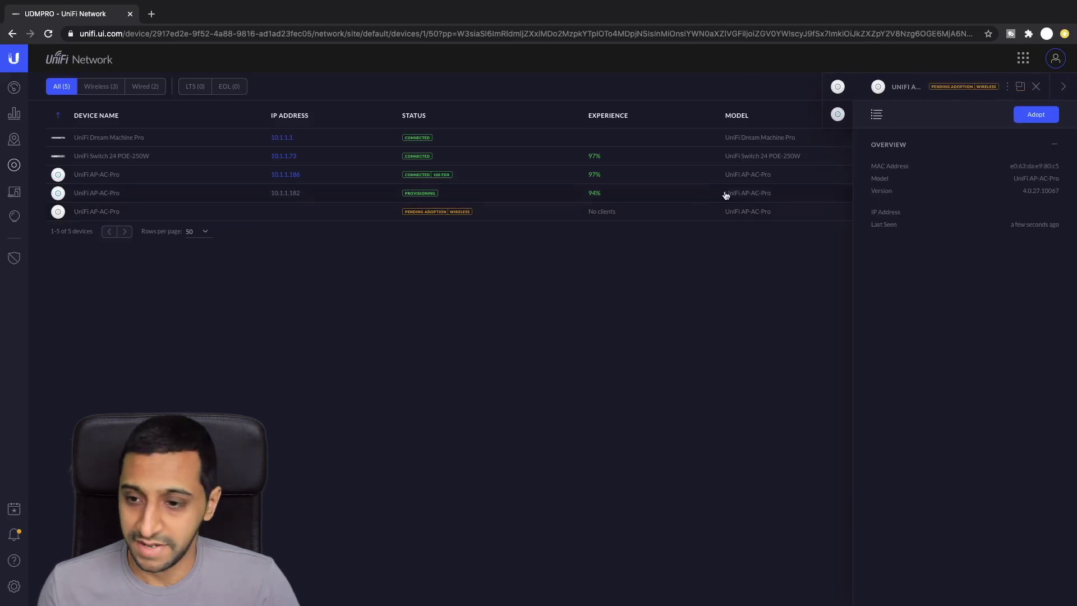
click(1035, 116)
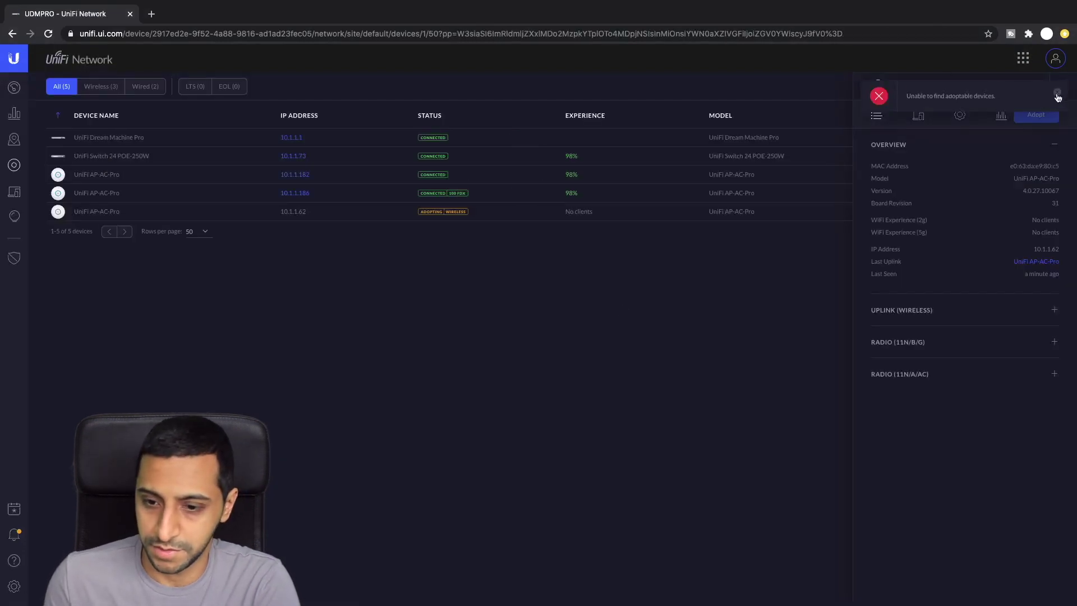
click(1057, 96)
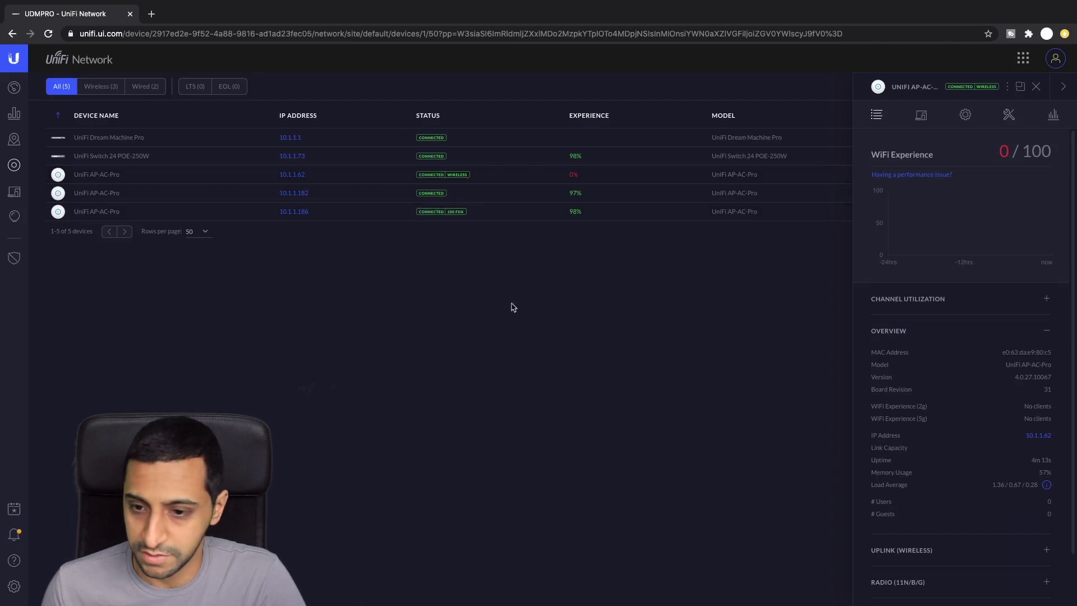
click(1062, 86)
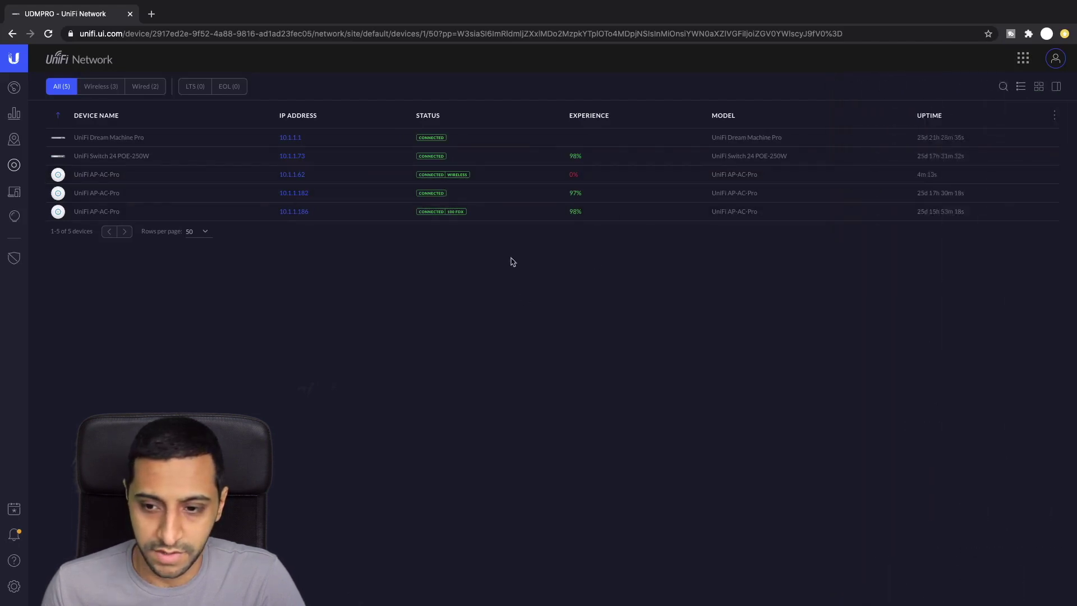
click(339, 174)
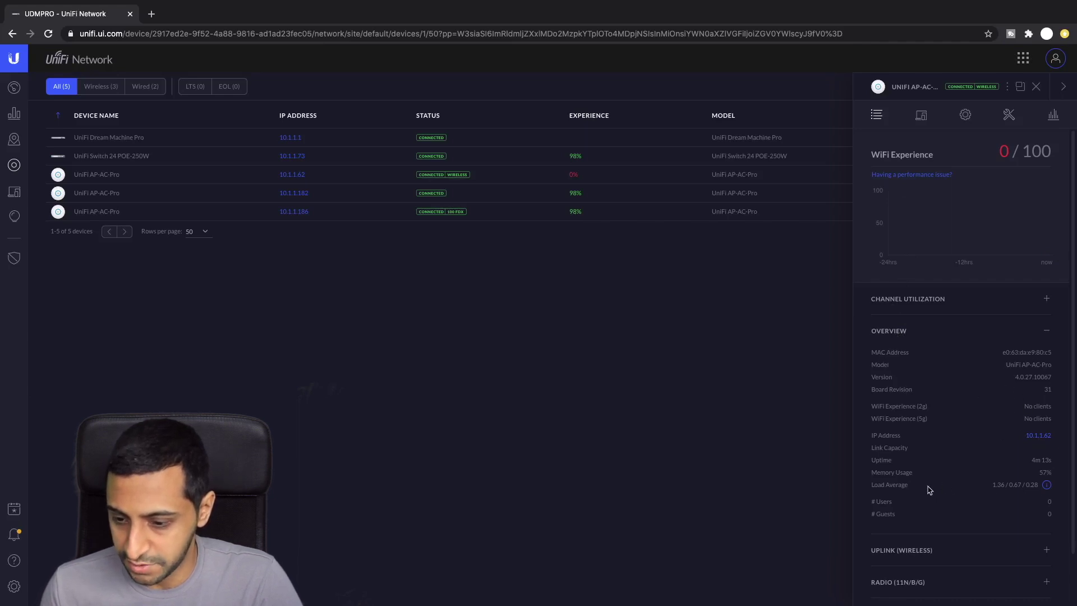
click(911, 550)
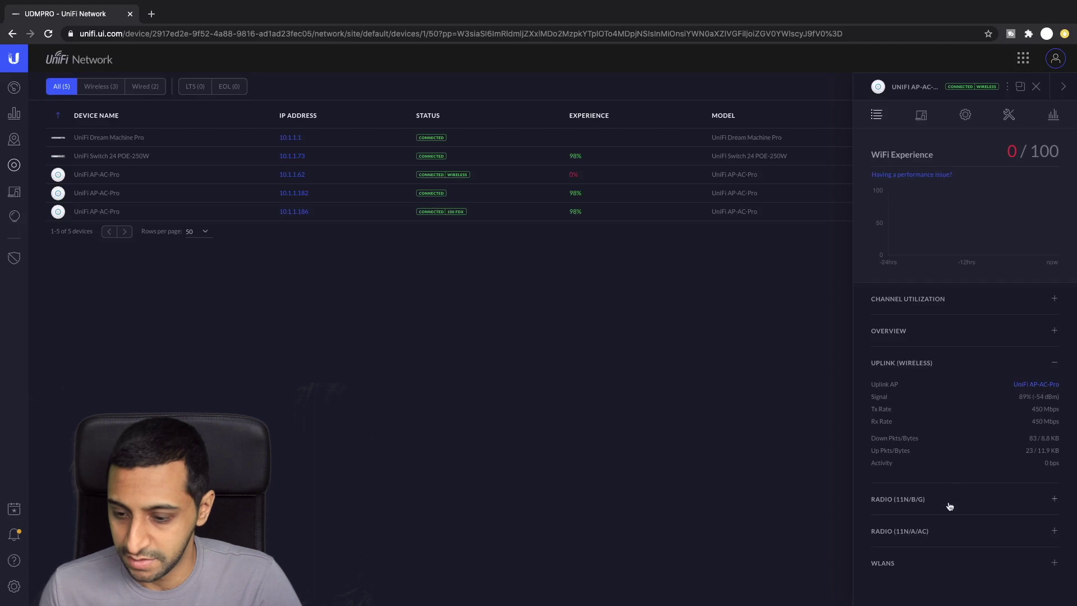
click(952, 562)
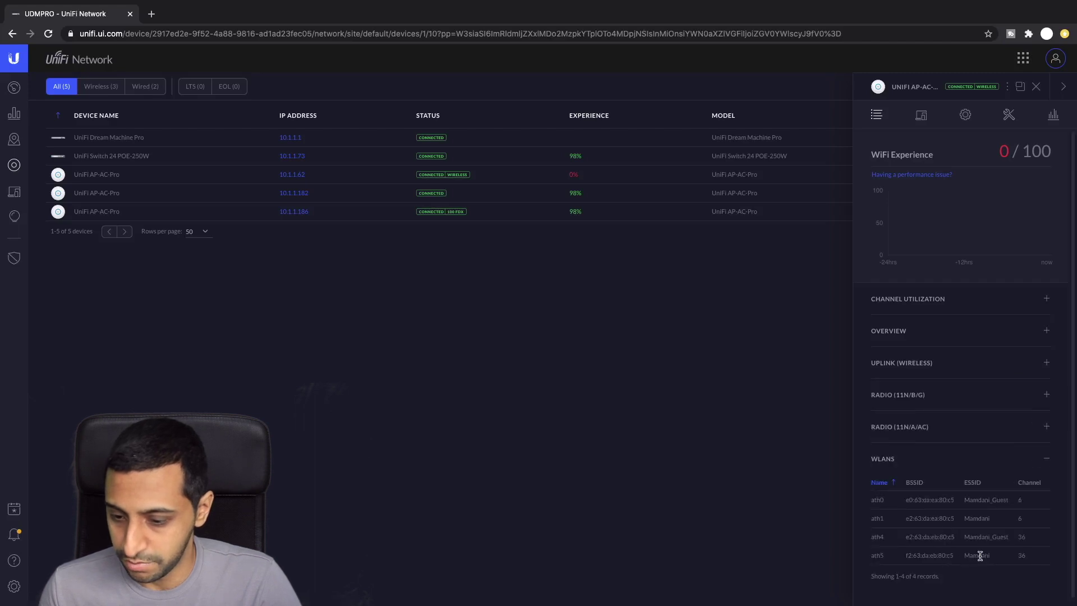
click(951, 457)
click(943, 426)
click(944, 427)
click(947, 424)
click(950, 420)
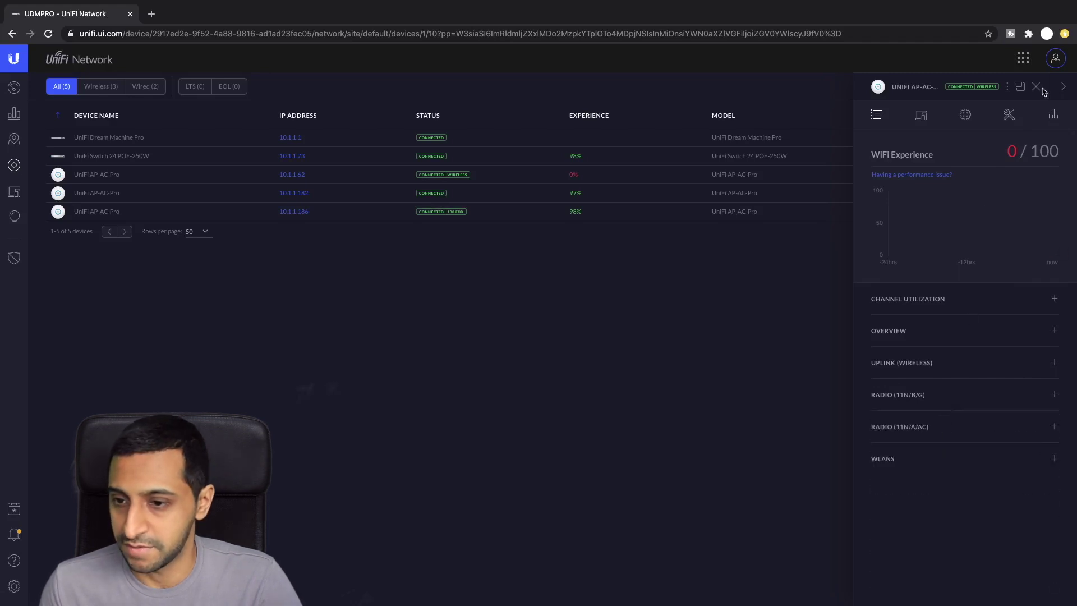
click(1063, 87)
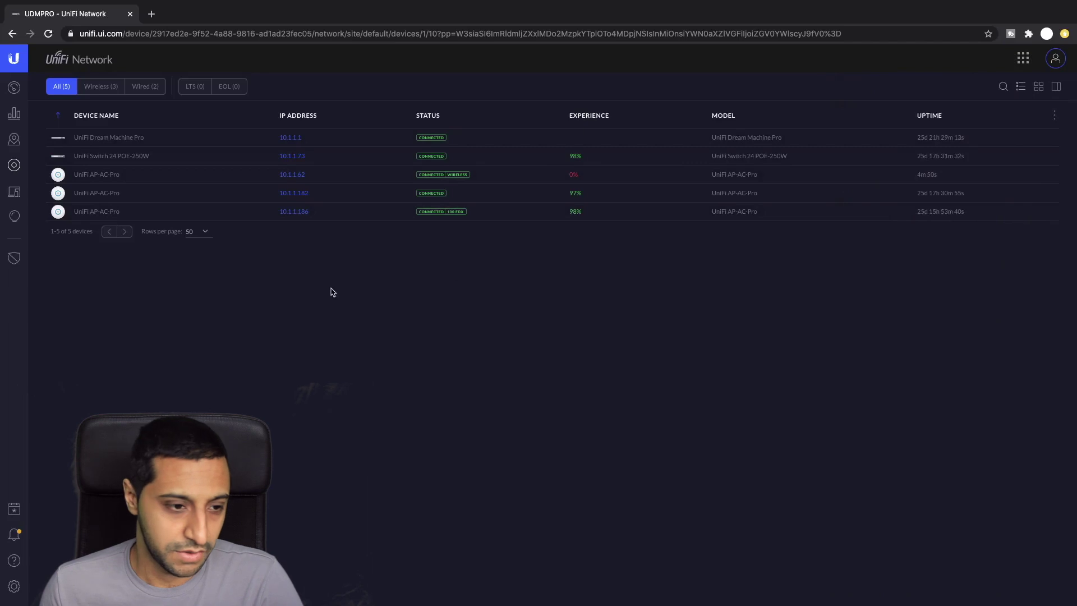
Review both mesh-linked APs and their clients on the topology map, then list all seven devices
click(12, 143)
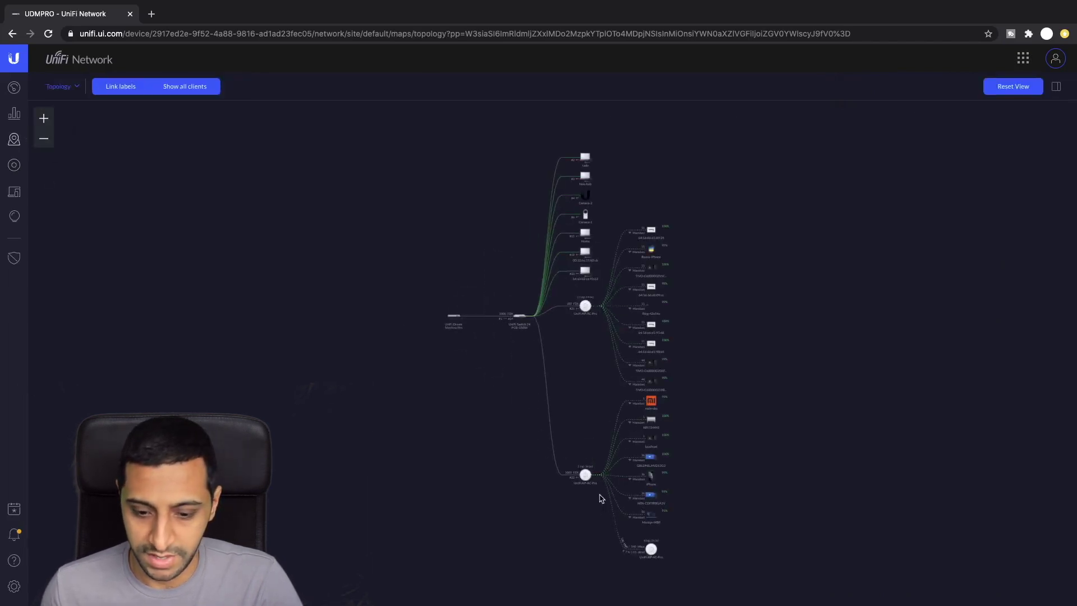
scroll(626, 499, up, 5)
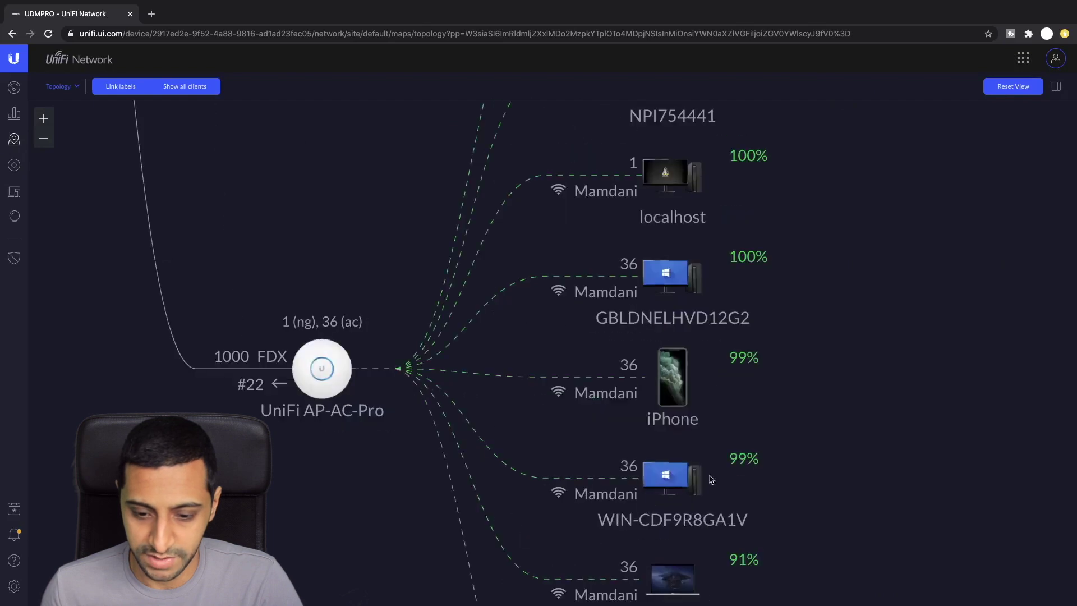
drag(738, 480, 780, 262)
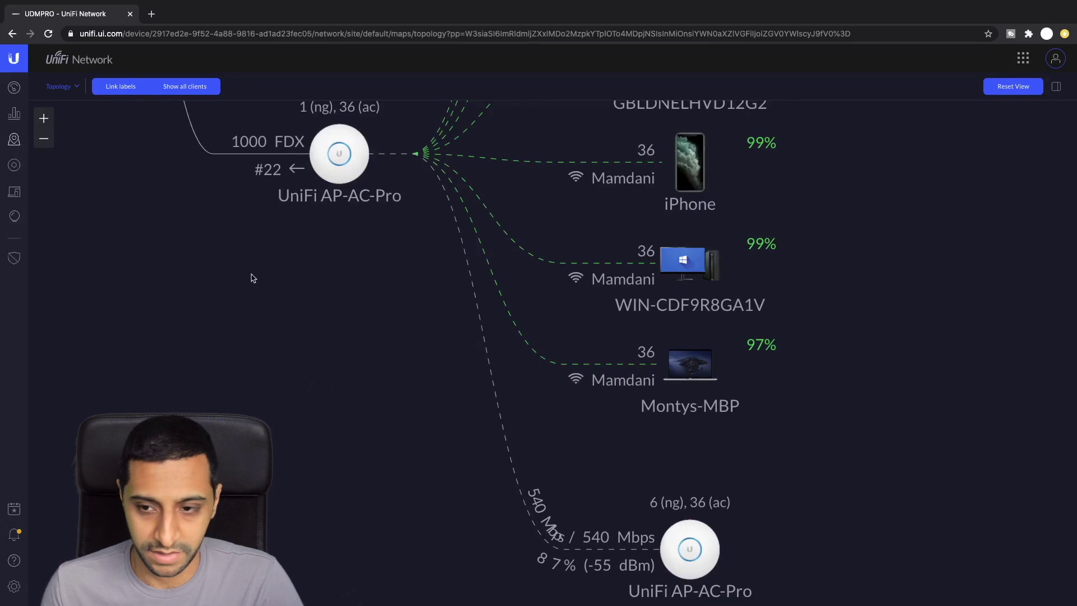
scroll(375, 303, down, 1)
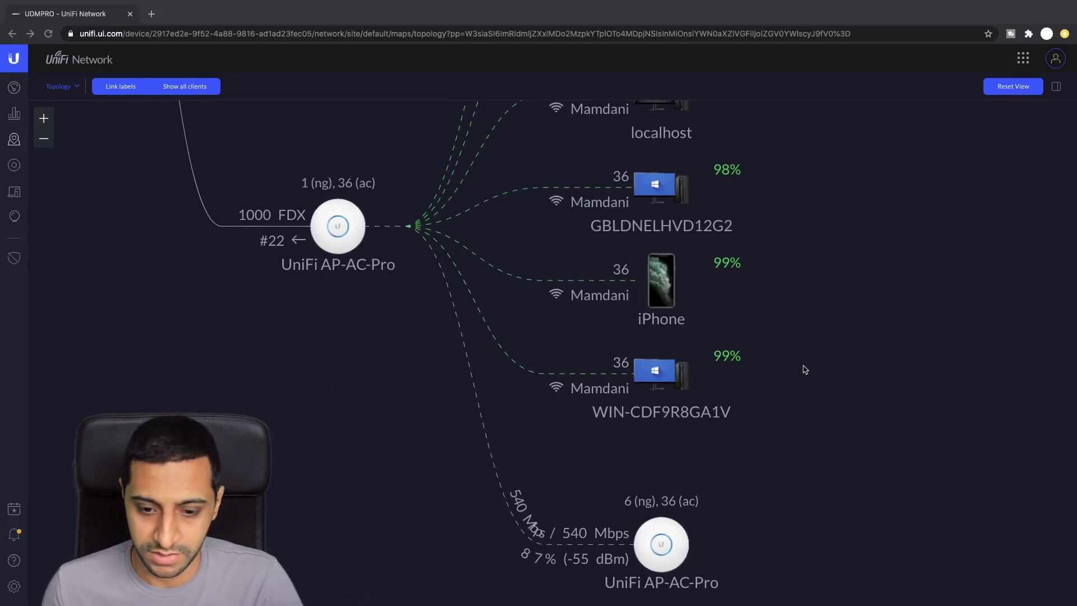
scroll(759, 386, down, 2)
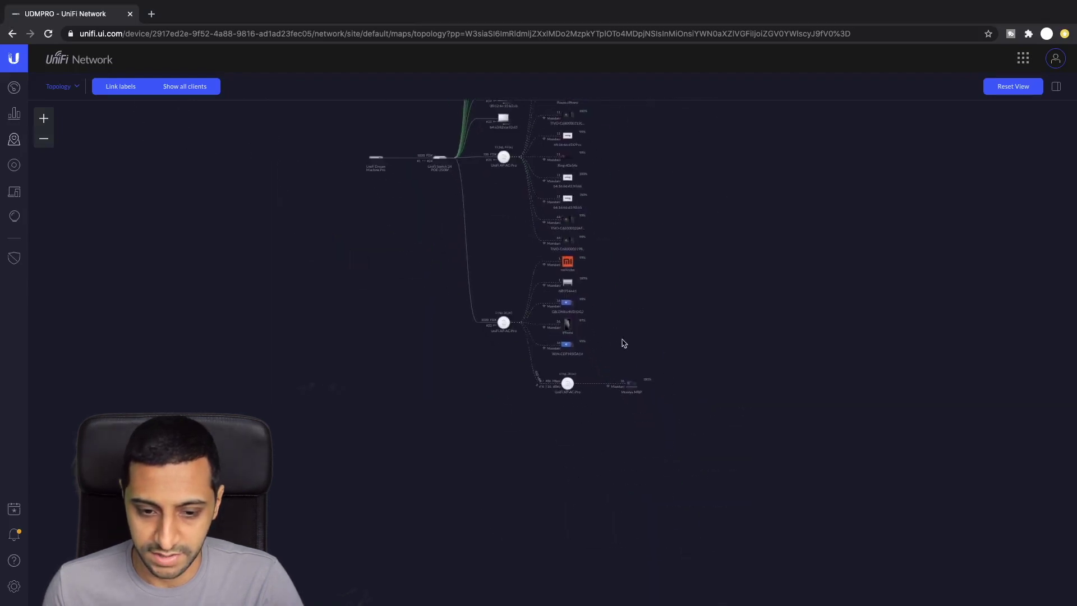
scroll(589, 380, up, 5)
drag(588, 366, 671, 377)
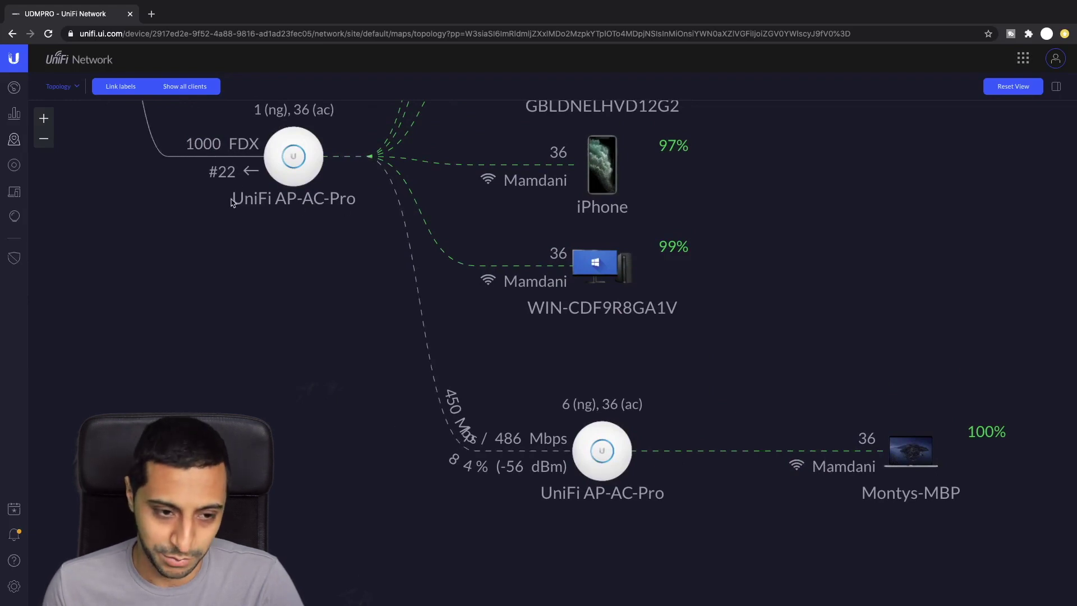
drag(232, 203, 391, 348)
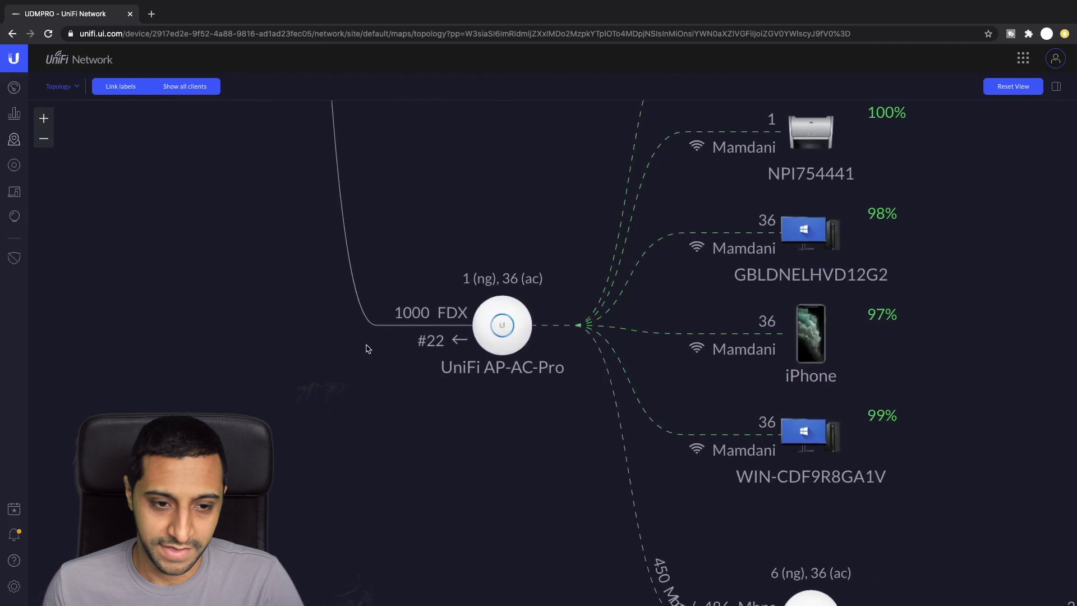
scroll(367, 348, down, 2)
drag(379, 230, 642, 454)
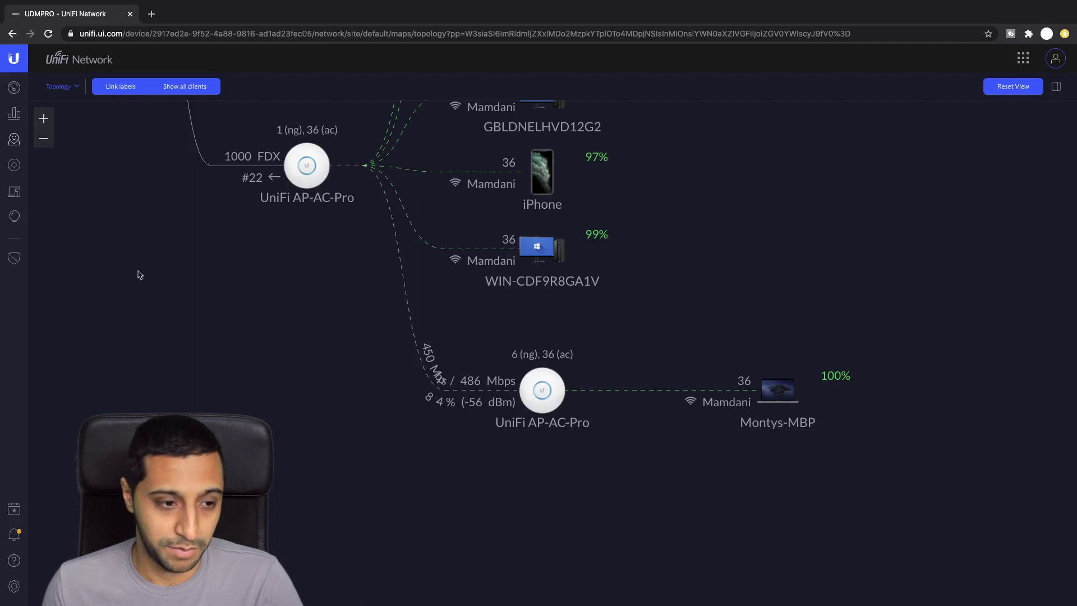
click(14, 166)
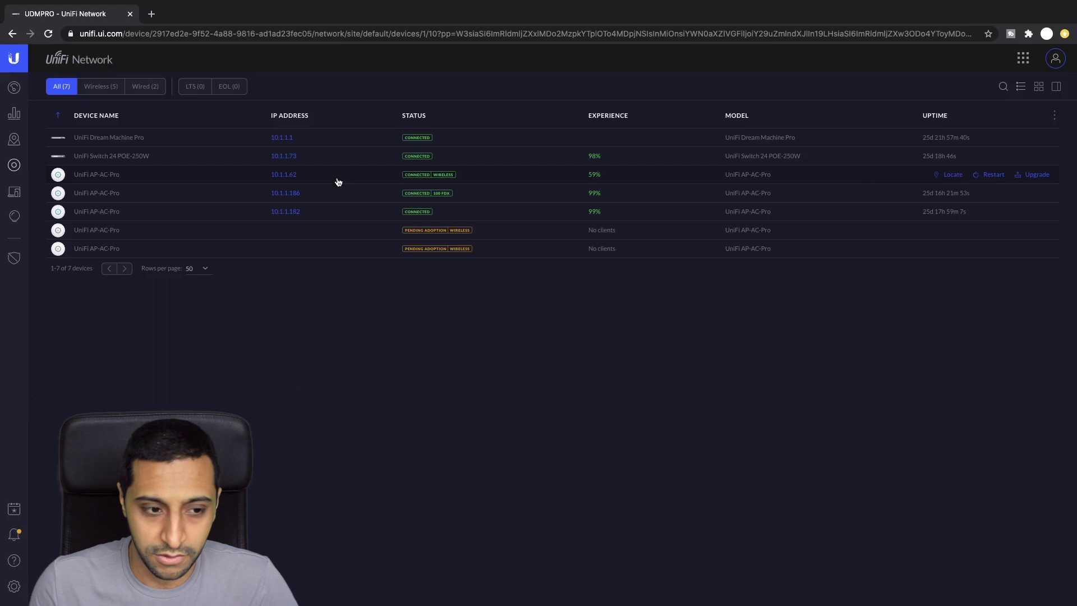
Rename the wirelessly connected AP-AC-Pro to 'WiFi1' and save
click(338, 182)
click(890, 192)
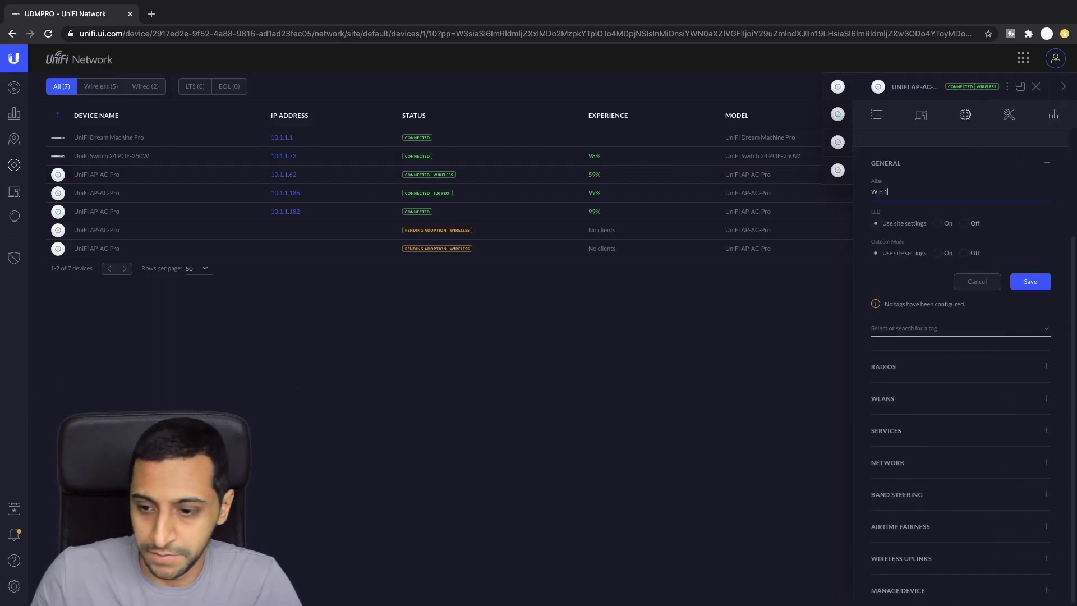
text(WiFi1)
click(1029, 282)
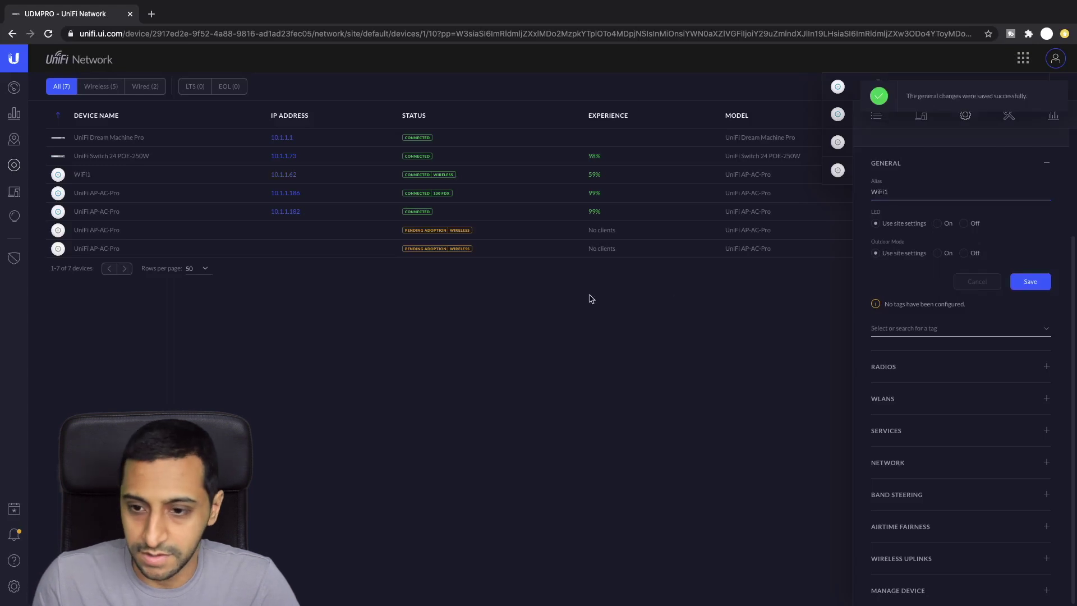
click(1057, 99)
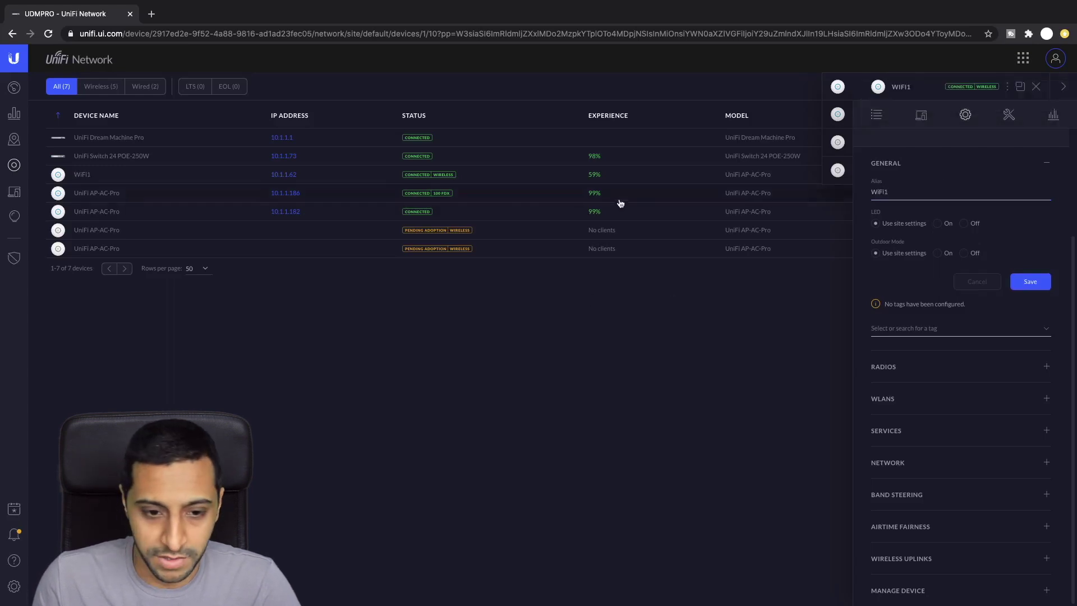
Adopt both pending AP-AC-Pros
click(499, 237)
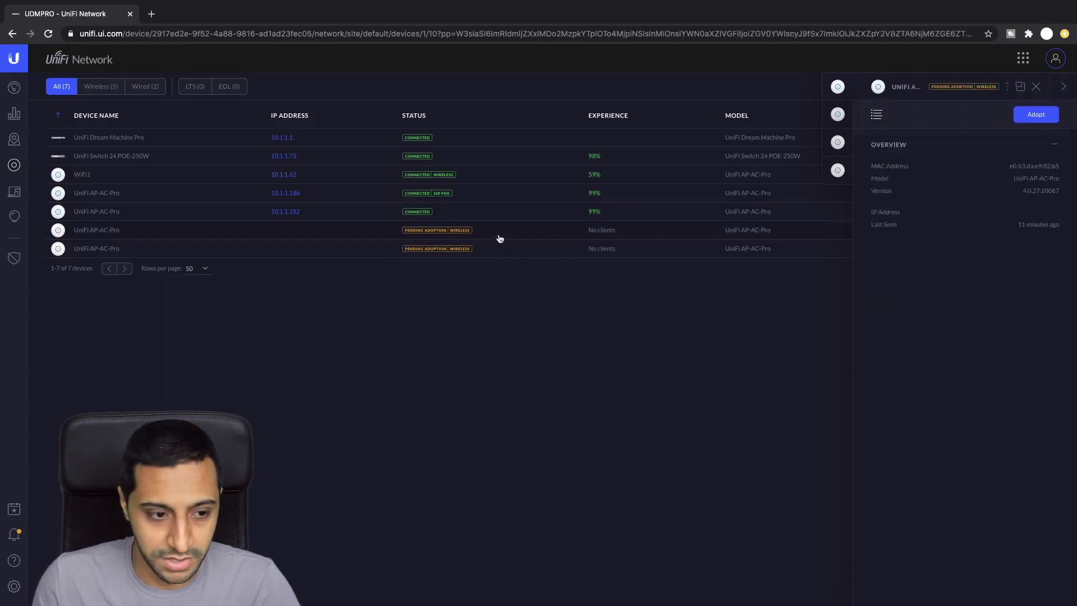
click(1031, 119)
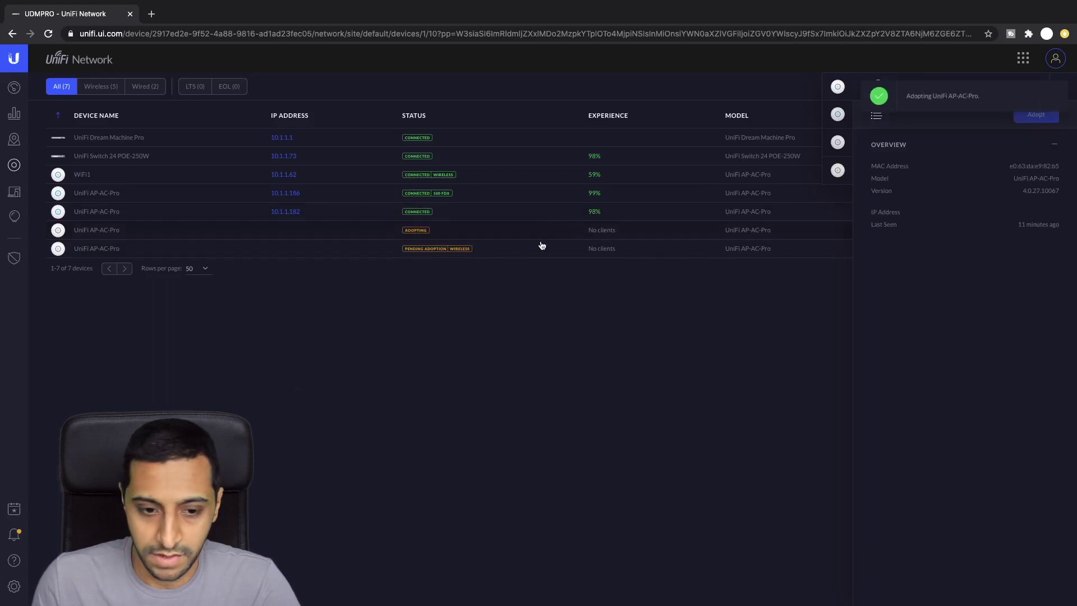
click(533, 249)
click(1033, 118)
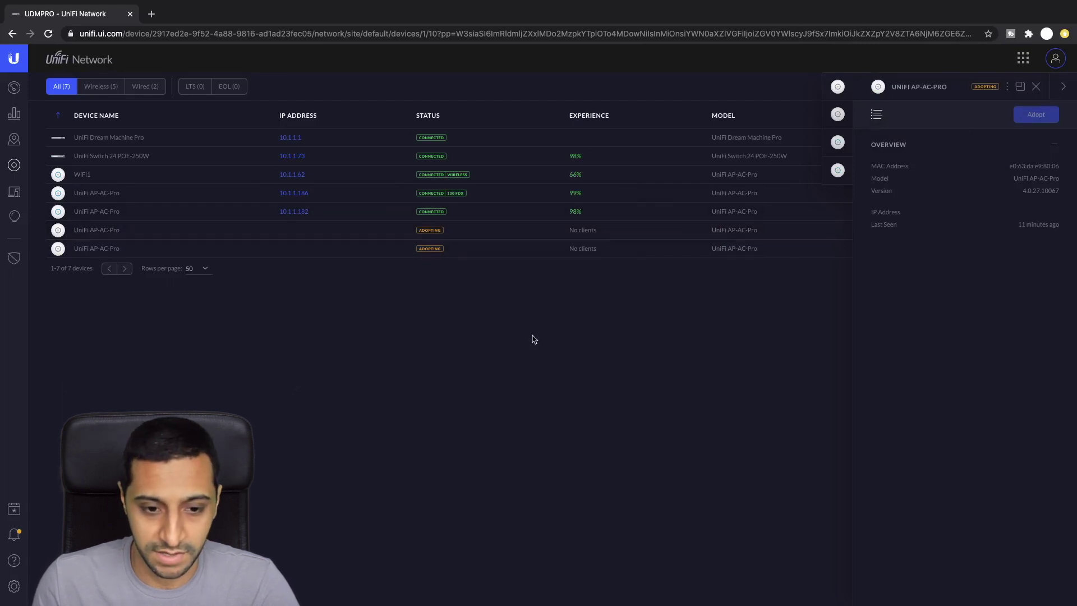
Check WiFi1's wireless uplink options to confirm meshing is allowed
click(1063, 89)
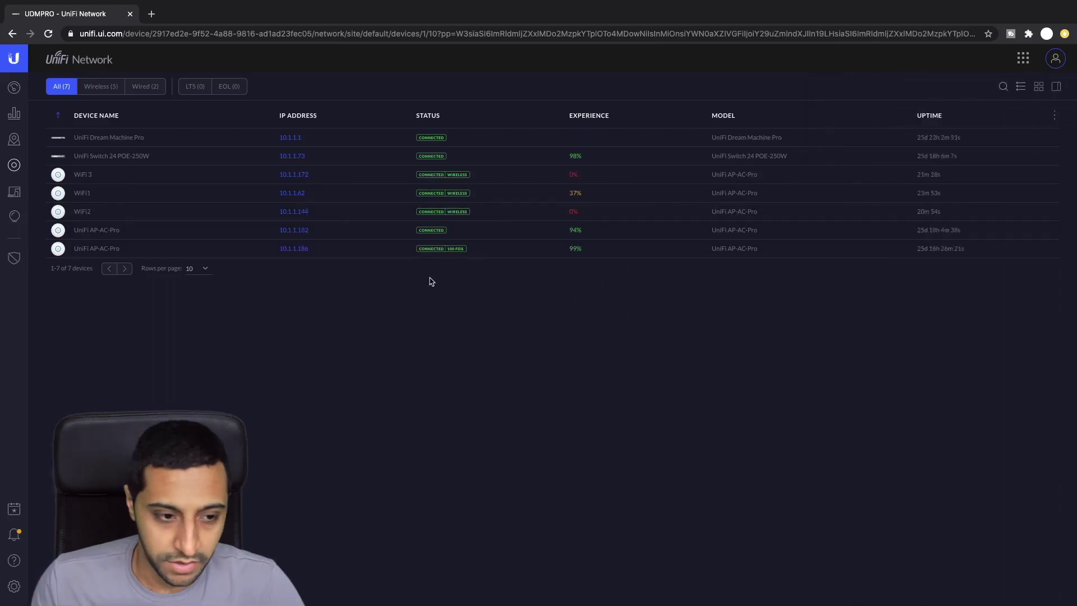
click(96, 197)
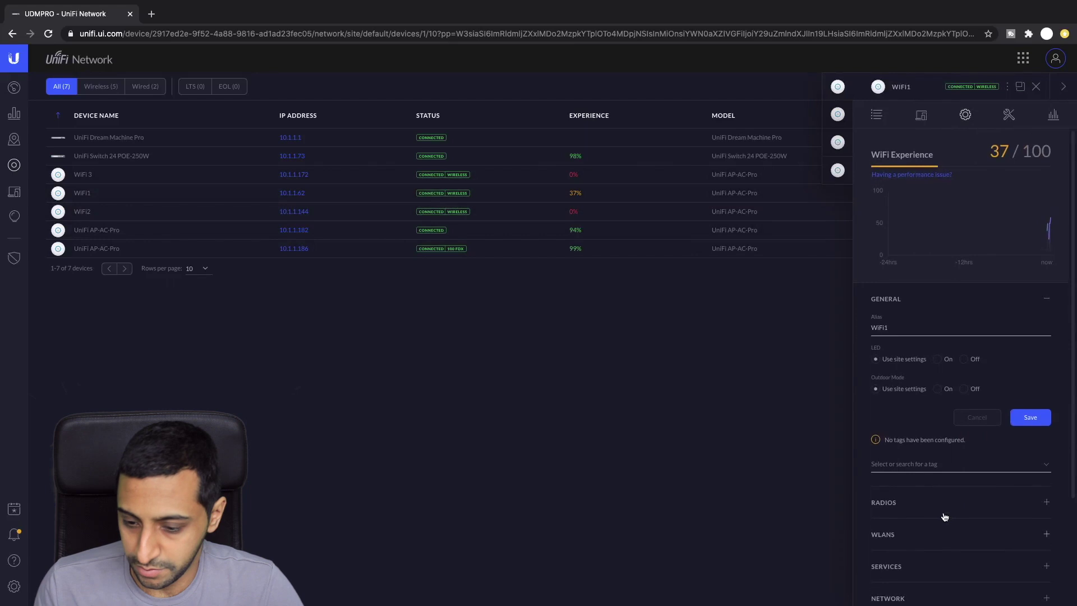
click(942, 537)
click(931, 363)
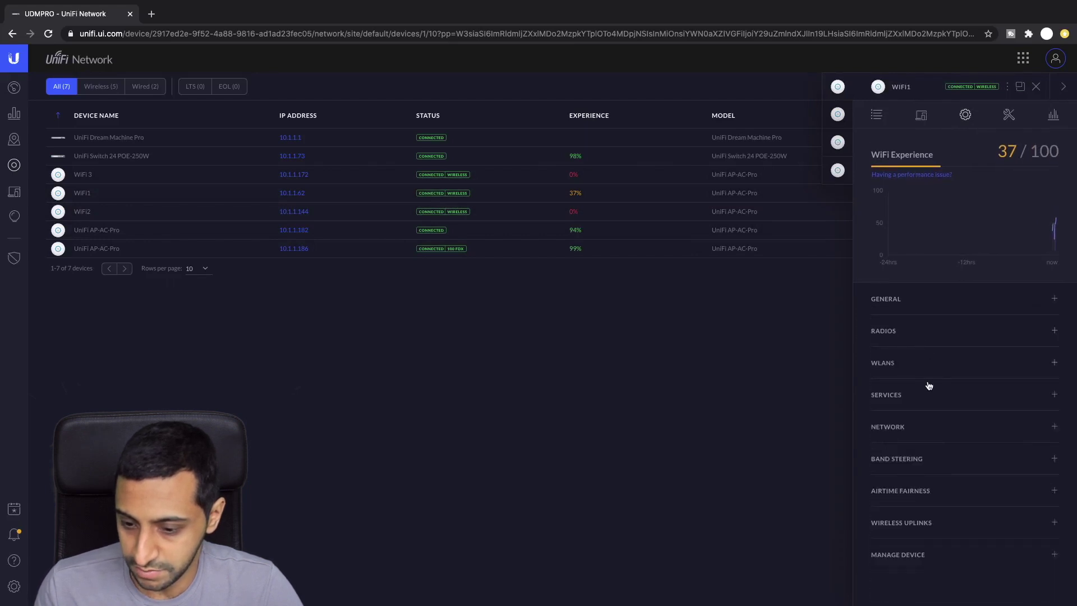
click(942, 523)
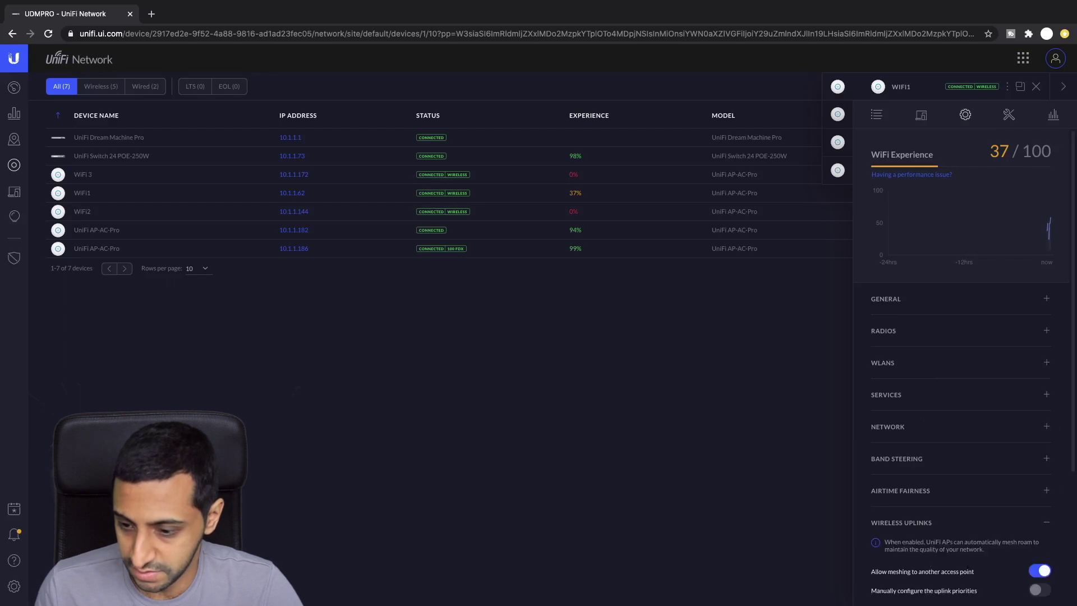
scroll(1072, 455, down, 5)
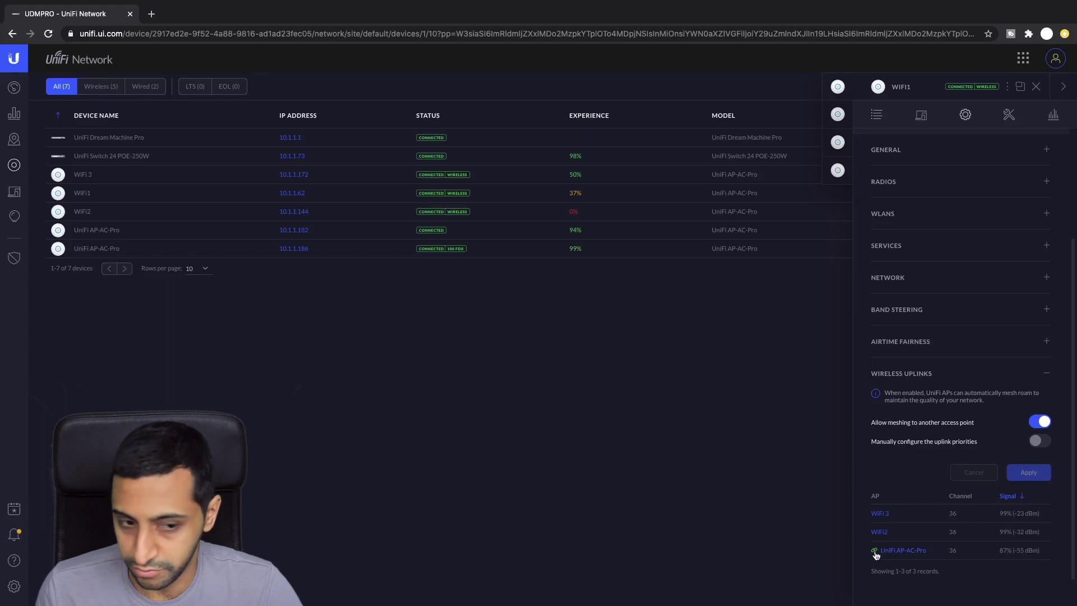
Check WiFi2's wireless uplink options, showing it uplinks via WiFi1
click(121, 221)
scroll(920, 438, down, 3)
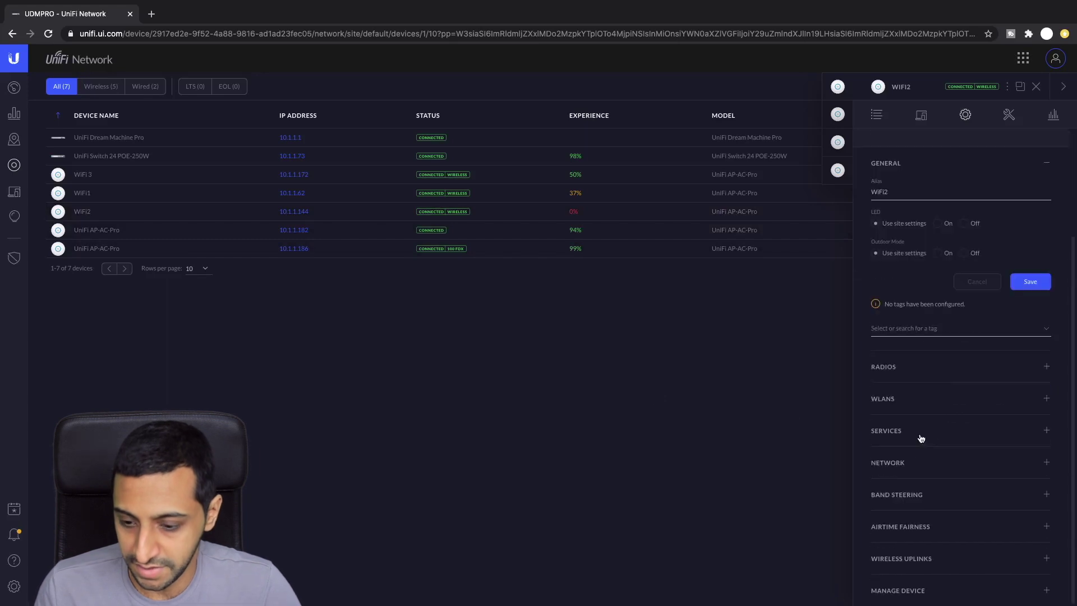
click(955, 559)
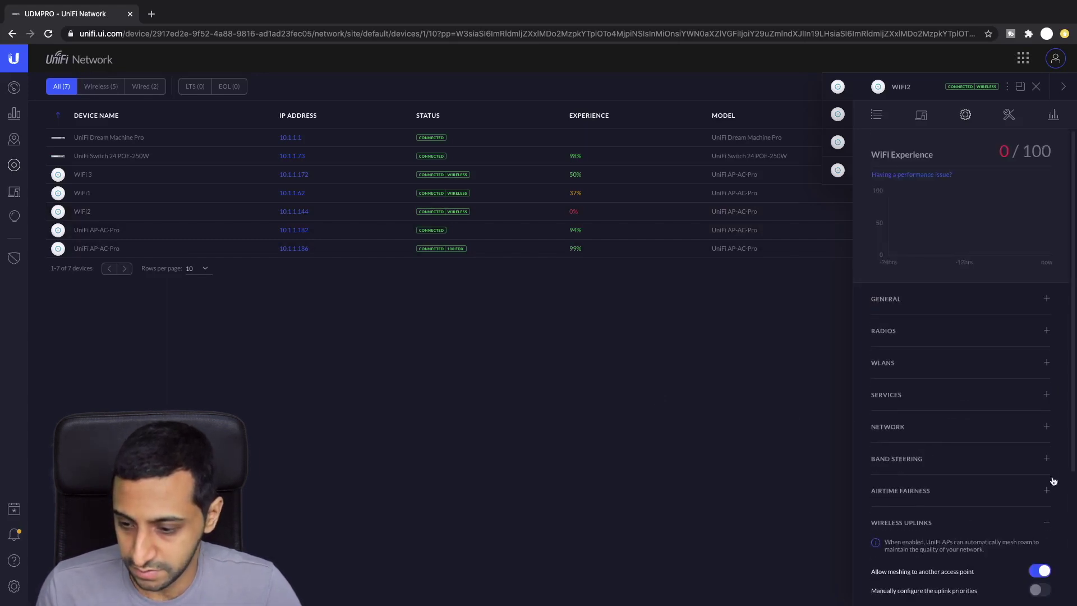
drag(1069, 469, 1068, 599)
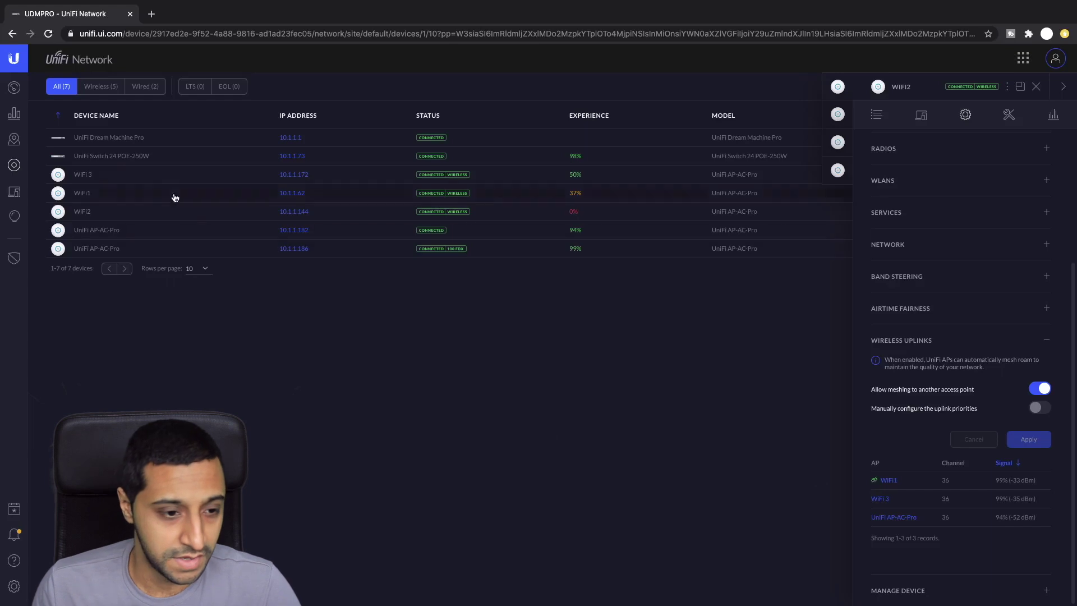
Give WiFi 3 manually configured uplink priorities with WiFi2 as Priority 1, and apply
click(110, 180)
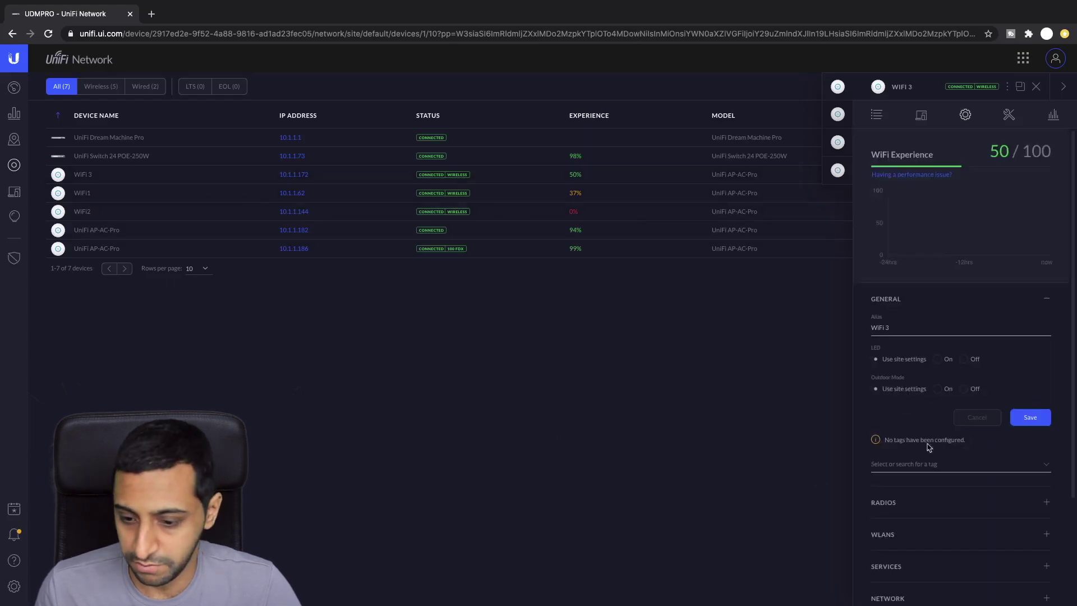
scroll(969, 509, down, 3)
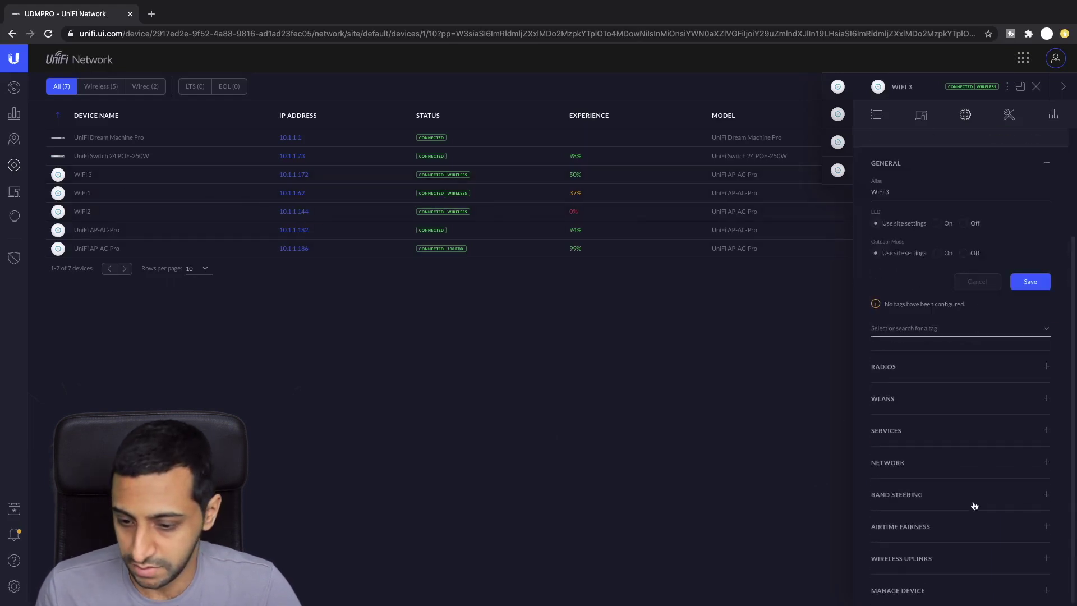
click(932, 560)
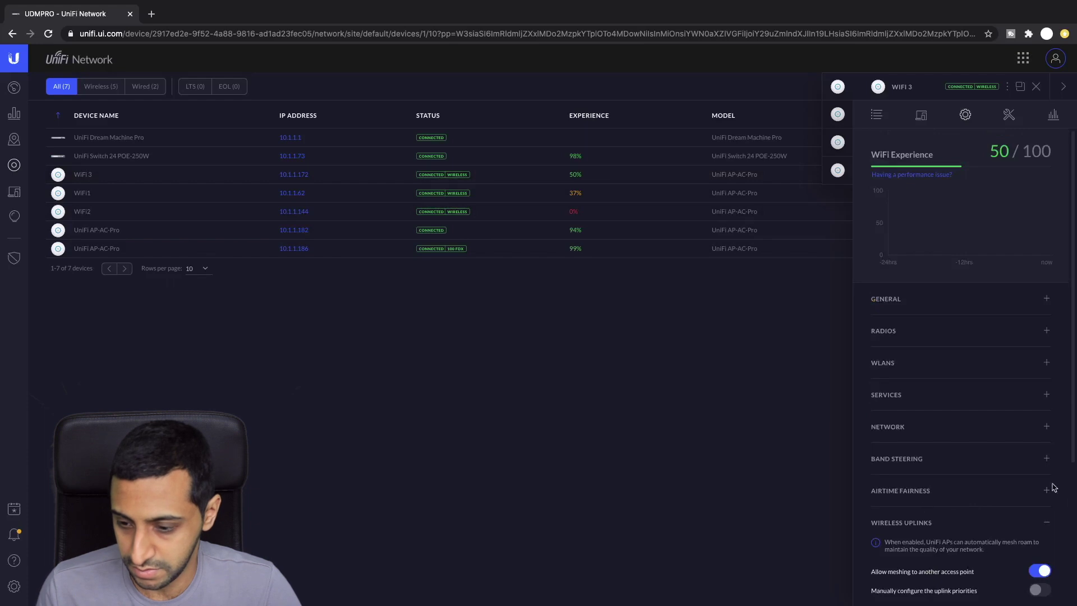
drag(1071, 457, 1073, 595)
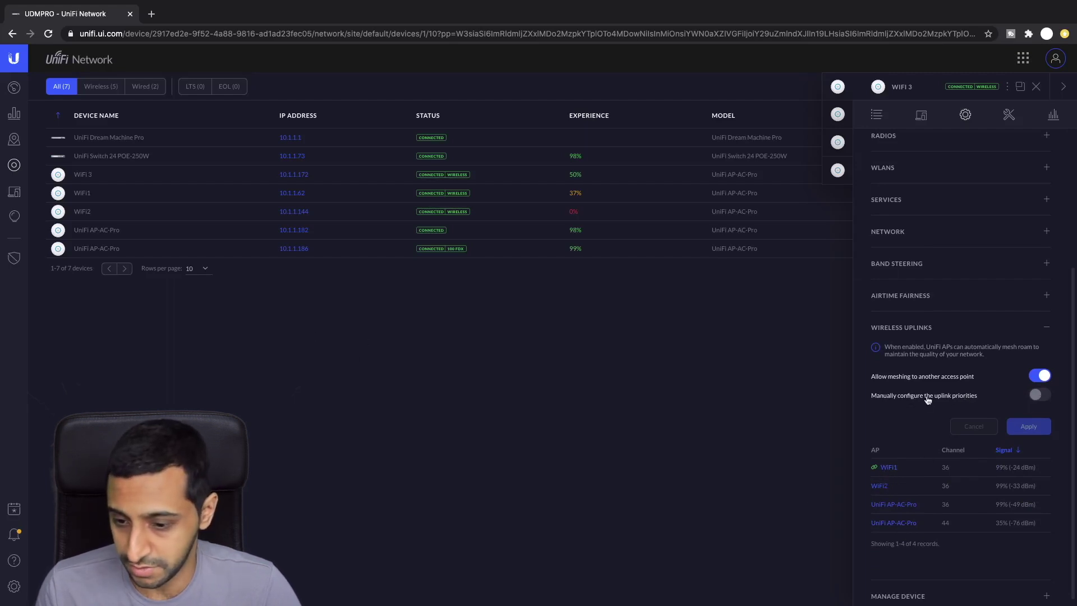
click(1038, 395)
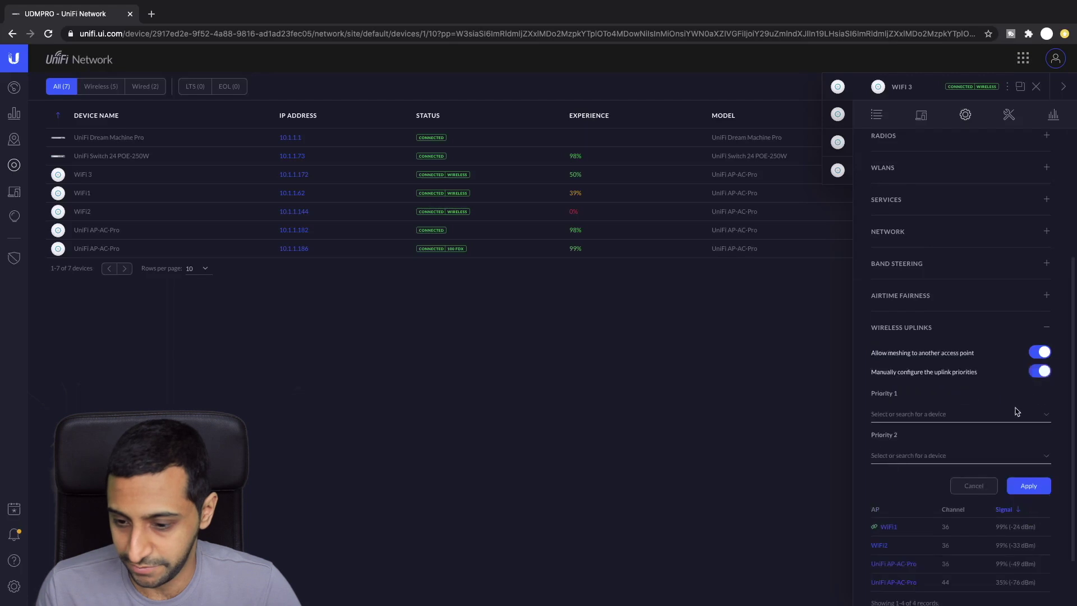
click(896, 415)
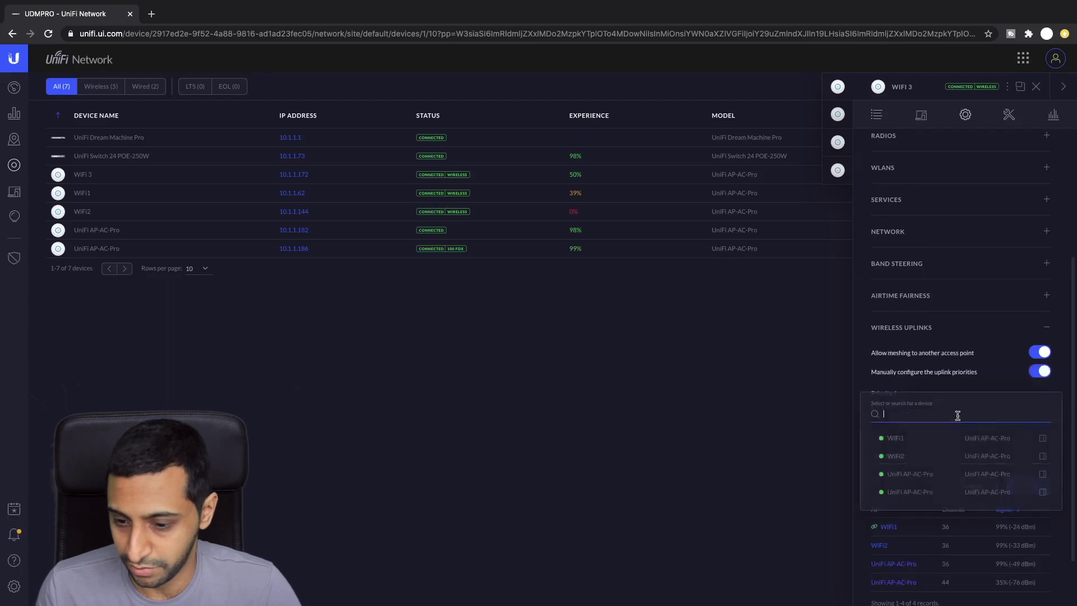
click(901, 459)
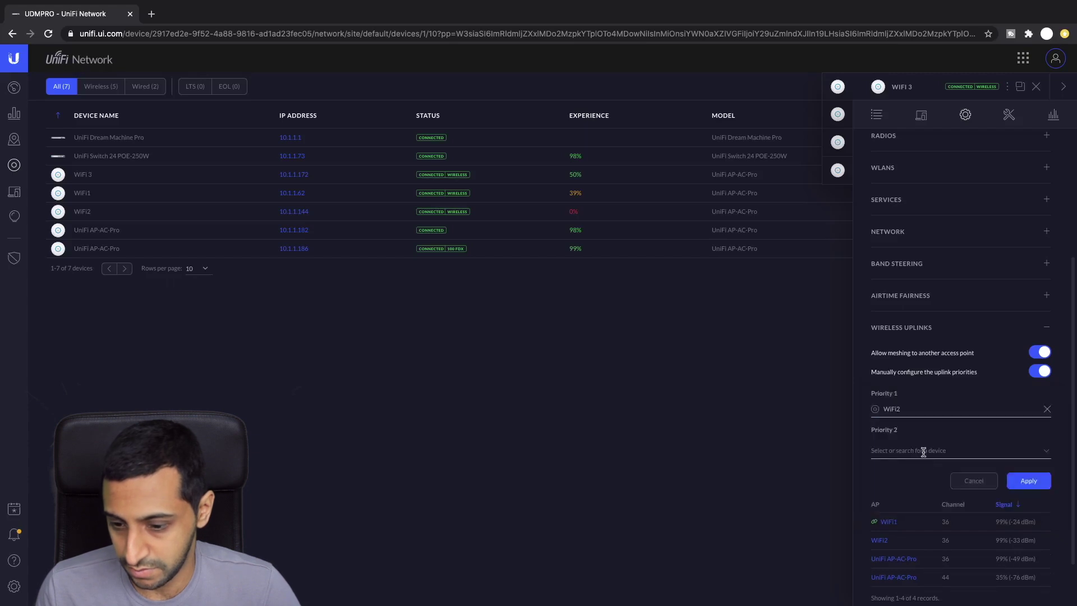
click(1028, 481)
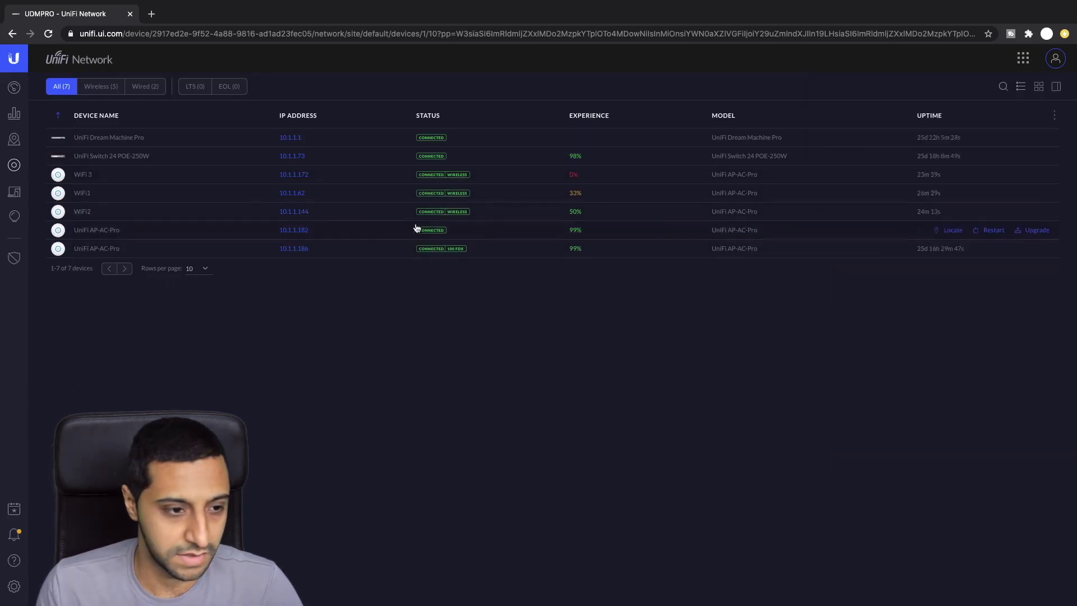
Display the topology map with WiFi 3 meshed beneath WiFi2, which links through WiFi1
click(15, 140)
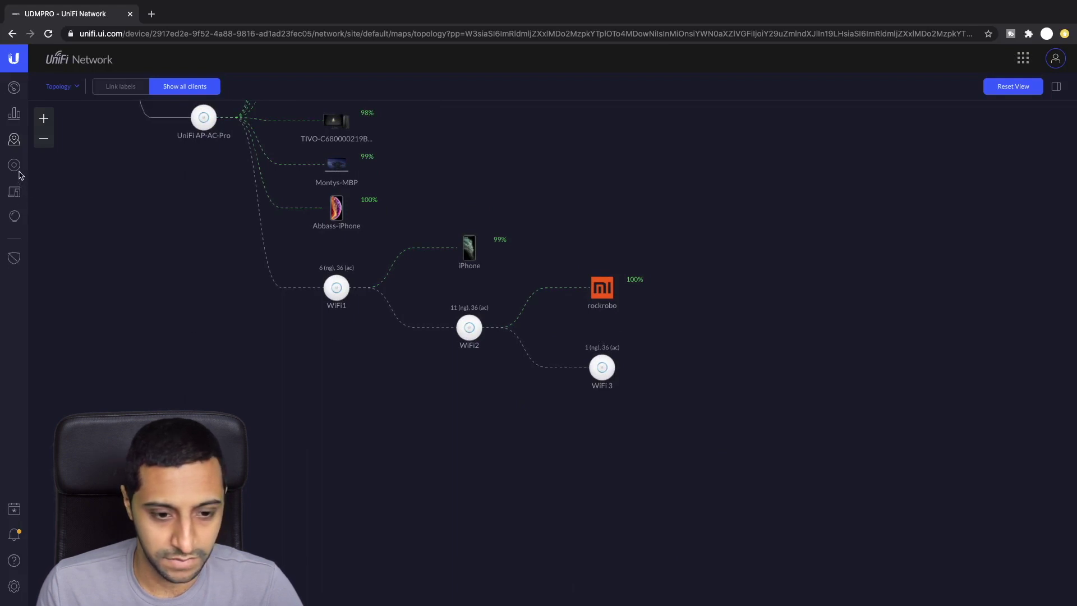
Centre the topology map on the WiFi1–WiFi2–WiFi 3 chain and its iPhone and rockrobo clients
drag(171, 292, 437, 358)
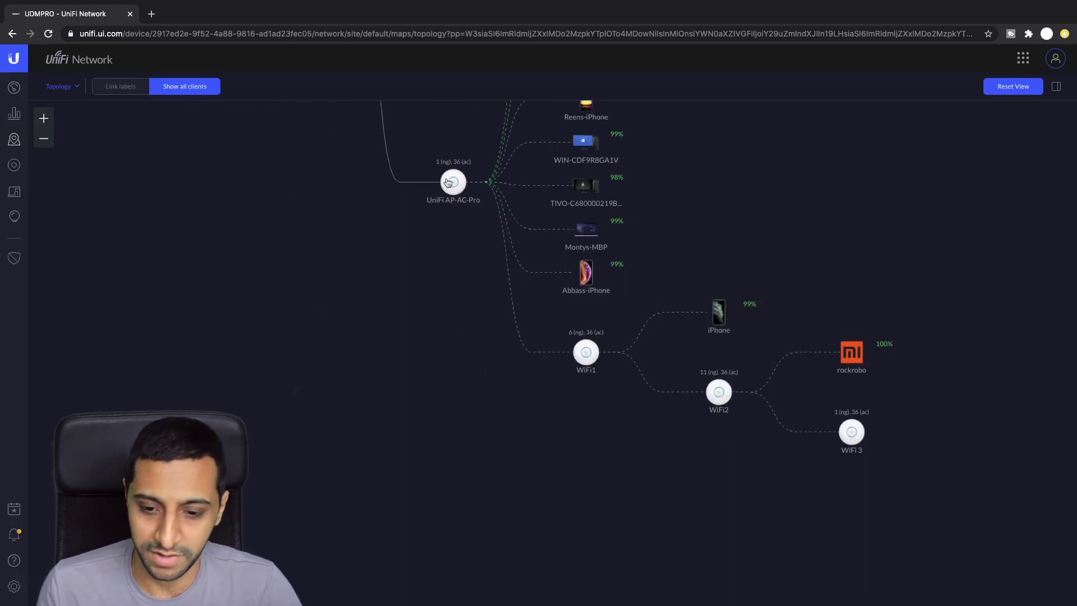
drag(634, 449, 433, 329)
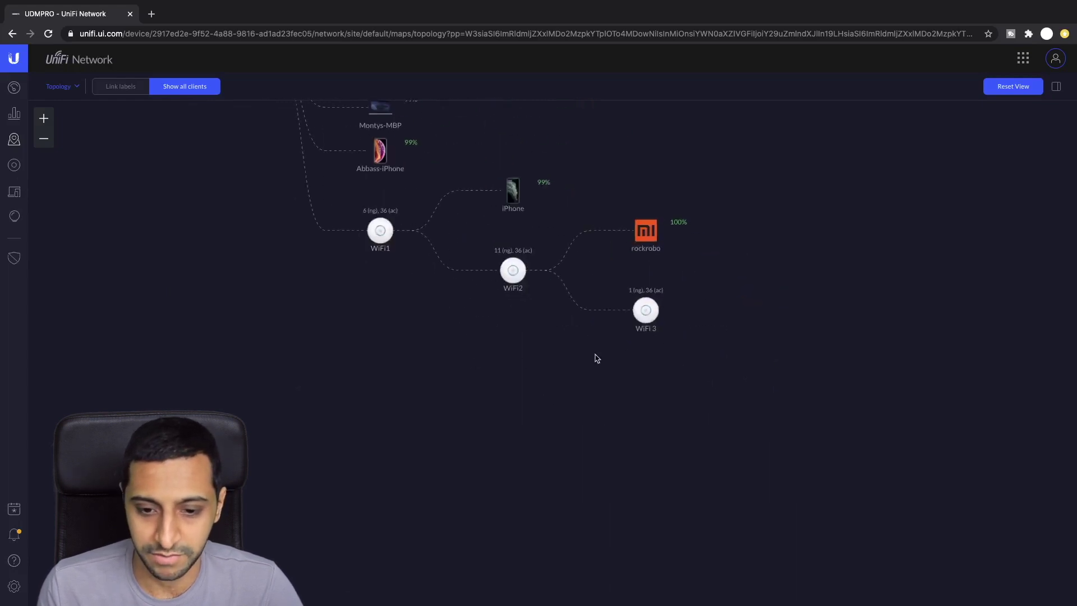